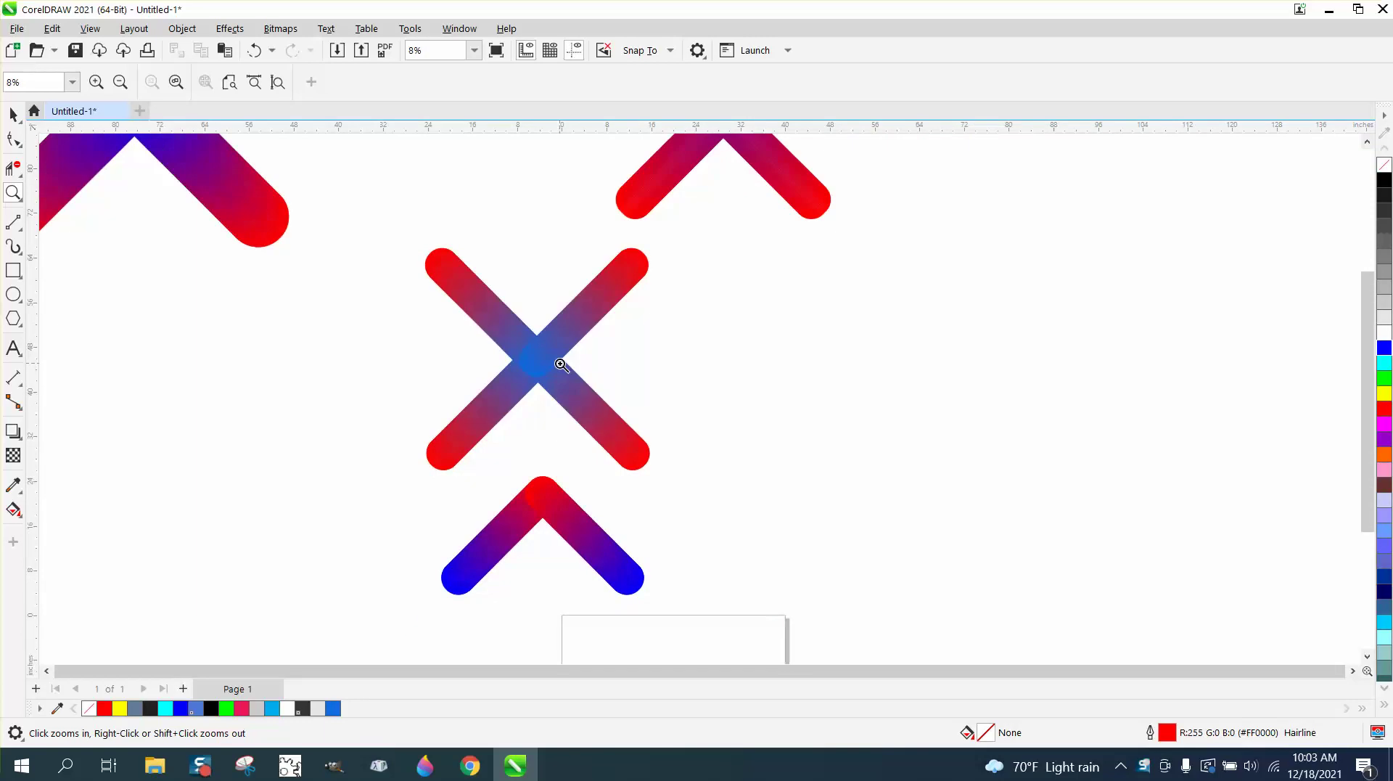
Draw a horizontal rectangle about 23.8 by 3.3 inches centred on the page and round its corners to 6 inches
{"action": "scroll", "coordinate": [641, 371], "scroll_direction": "down", "scroll_amount": 2}
{"action": "left_click_drag", "start_coordinate": [363, 248], "coordinate": [556, 352]}
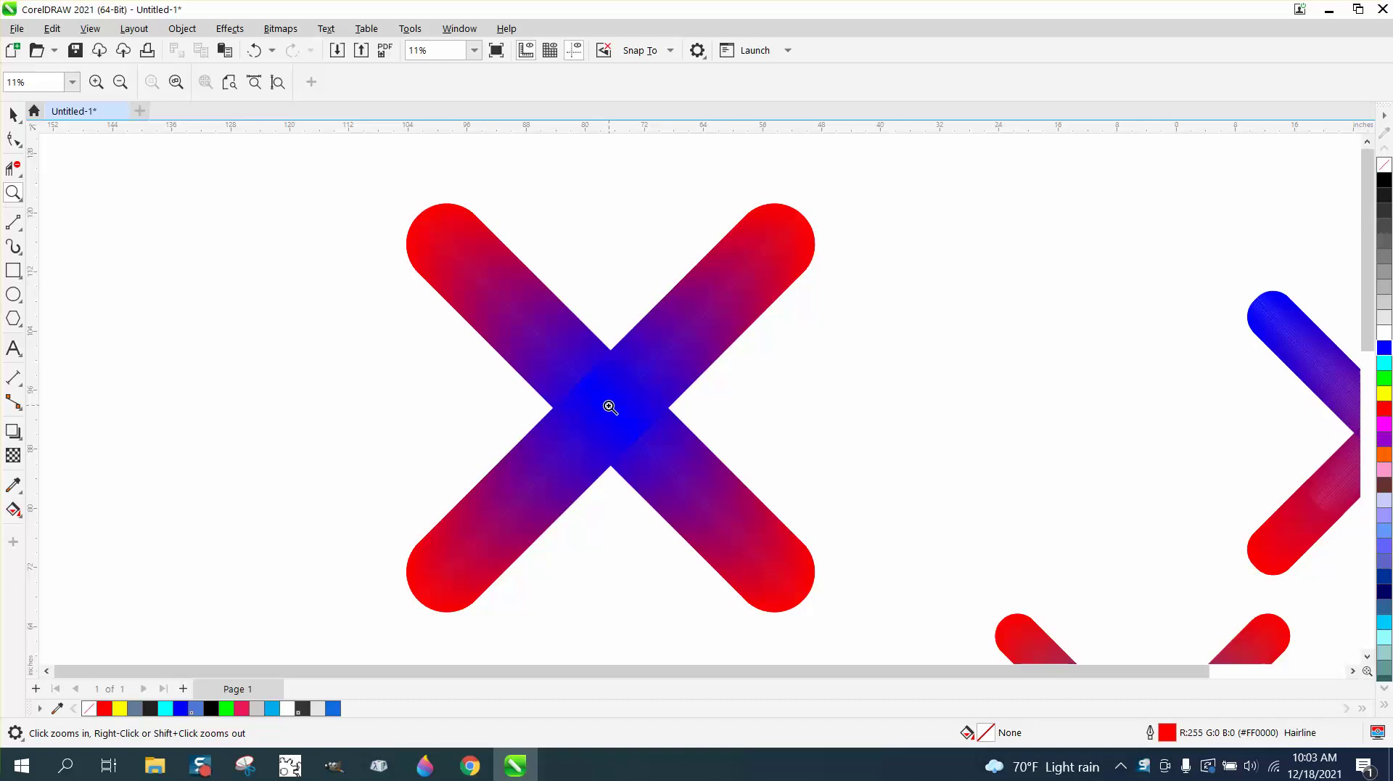
{"action": "scroll", "coordinate": [610, 407], "scroll_direction": "down", "scroll_amount": 1}
{"action": "scroll", "coordinate": [609, 405], "scroll_direction": "down", "scroll_amount": 2}
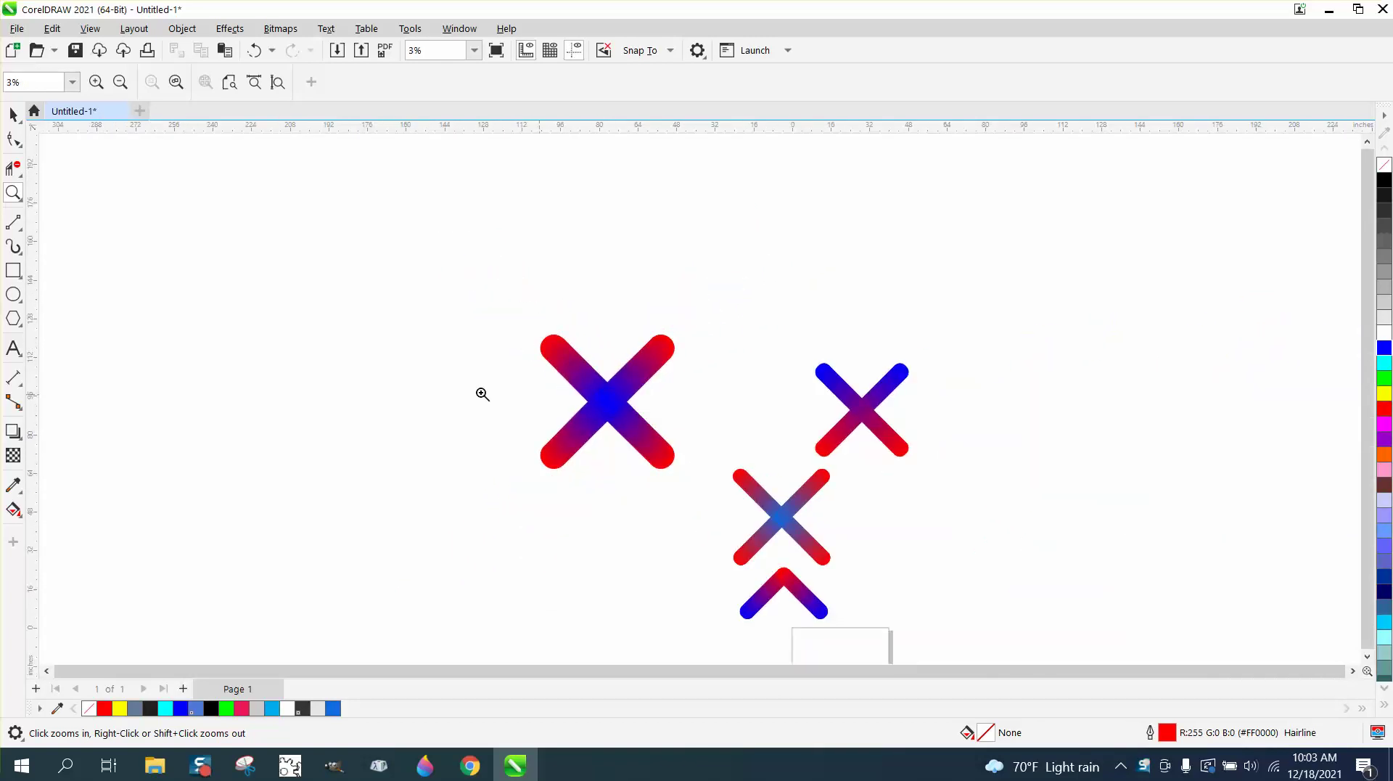
{"action": "scroll", "coordinate": [236, 326], "scroll_direction": "down", "scroll_amount": 1}
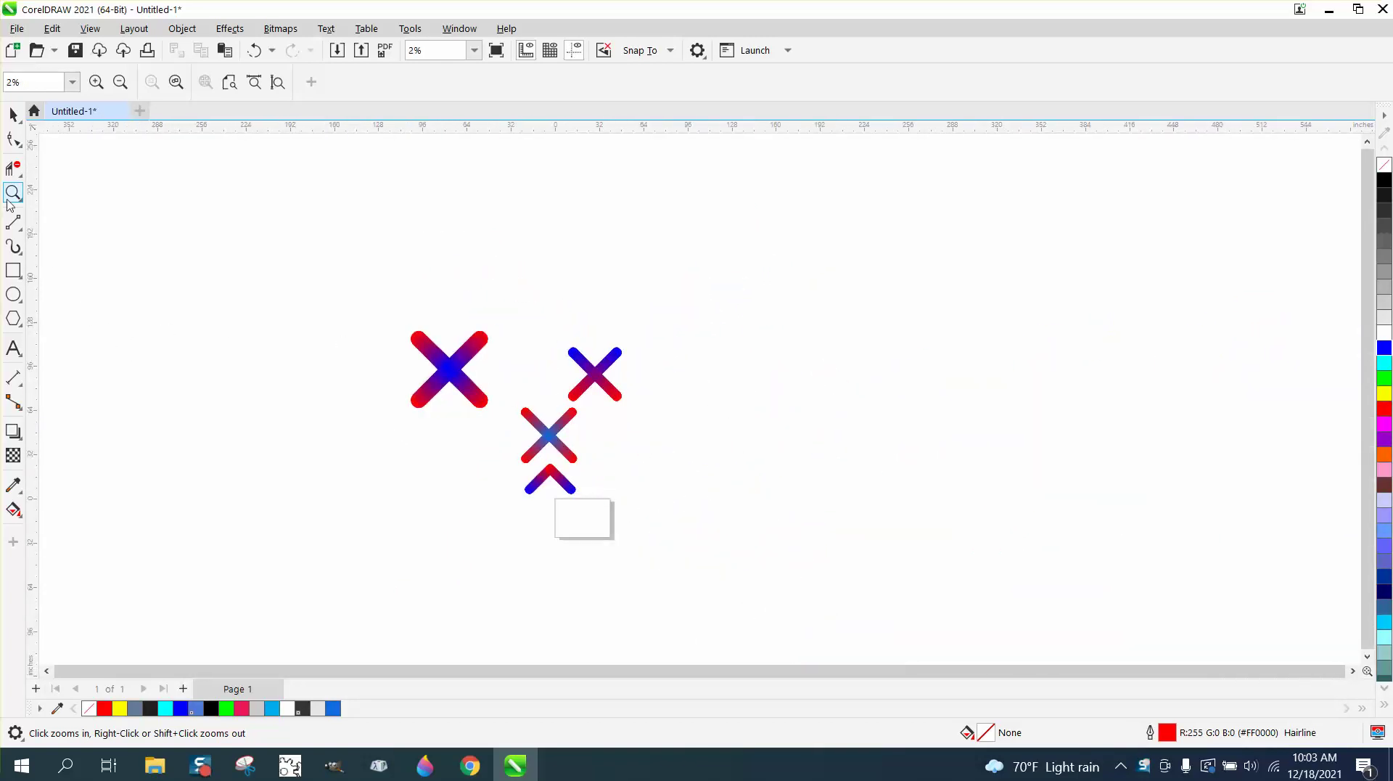
{"action": "left_click_drag", "start_coordinate": [532, 496], "coordinate": [701, 562]}
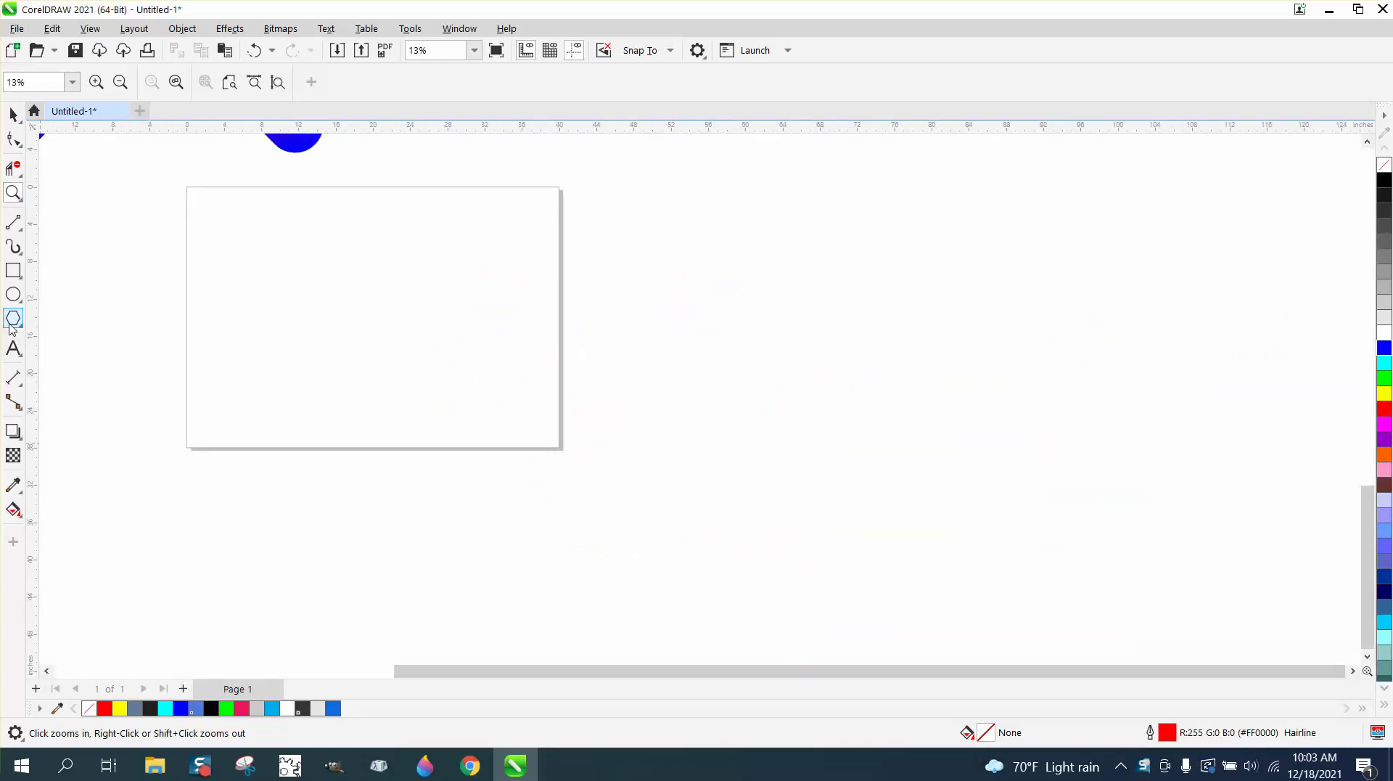
{"action": "left_click", "coordinate": [13, 270]}
{"action": "left_click_drag", "start_coordinate": [244, 292], "coordinate": [465, 322]}
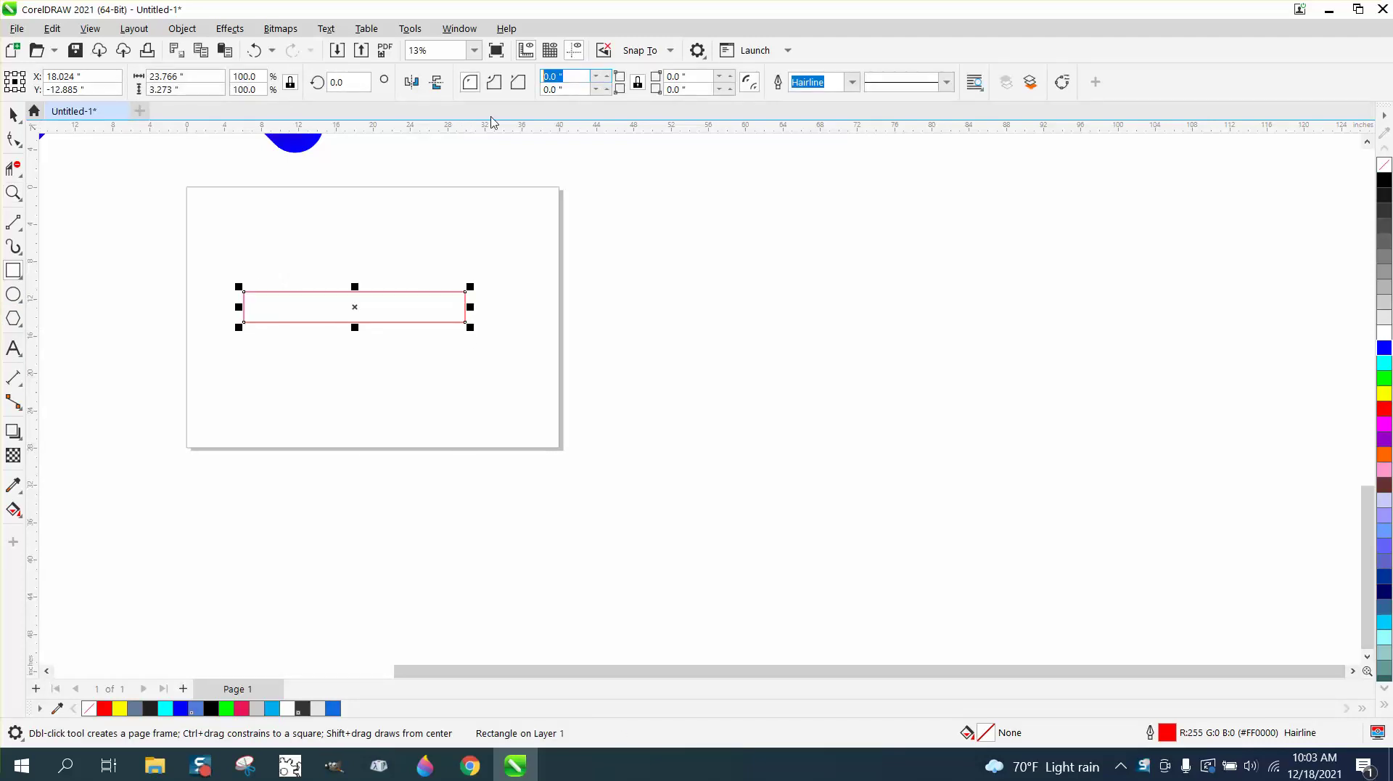
{"action": "type", "text": "6"}
{"action": "key", "text": "Return"}
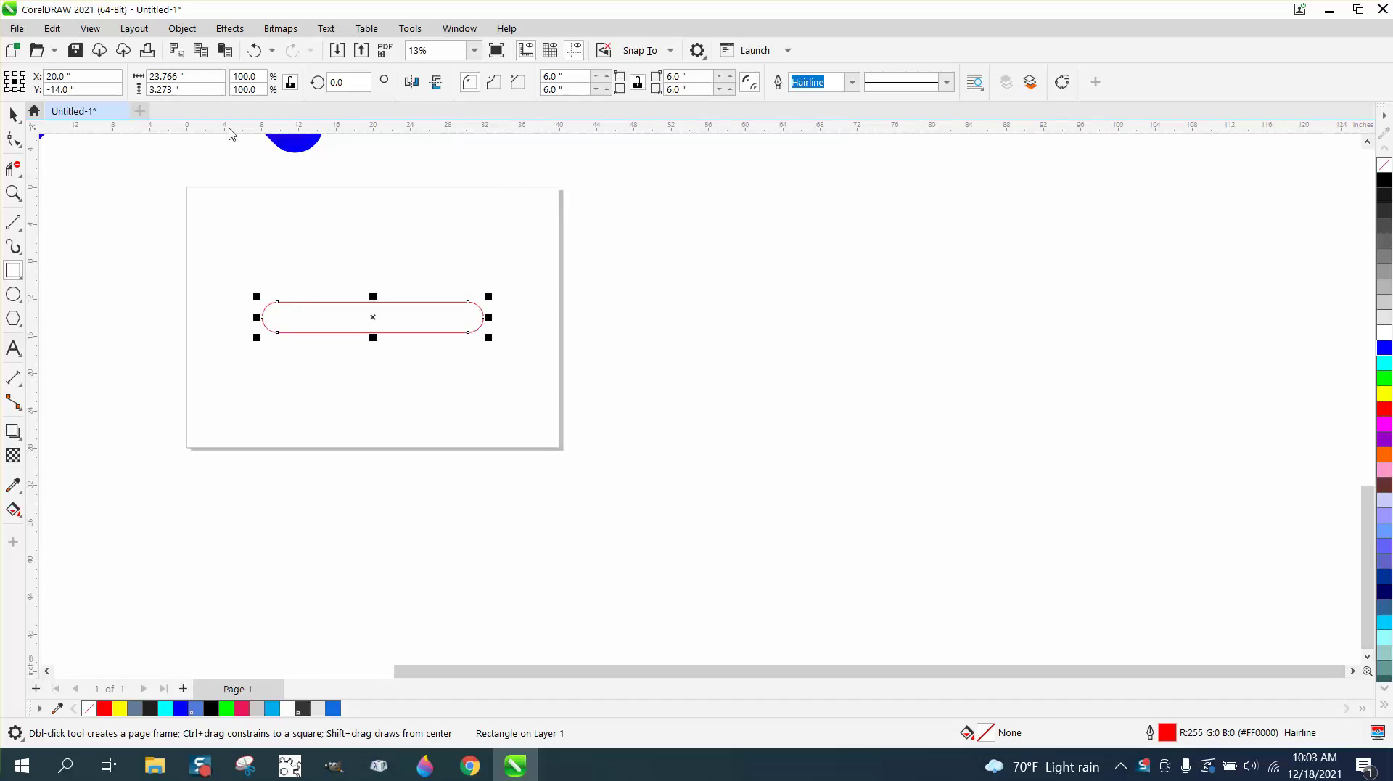
Convert the rounded rectangle to curves and break its outline apart at the nodes joining the rounded ends to the straight sides
{"action": "left_click", "coordinate": [182, 29]}
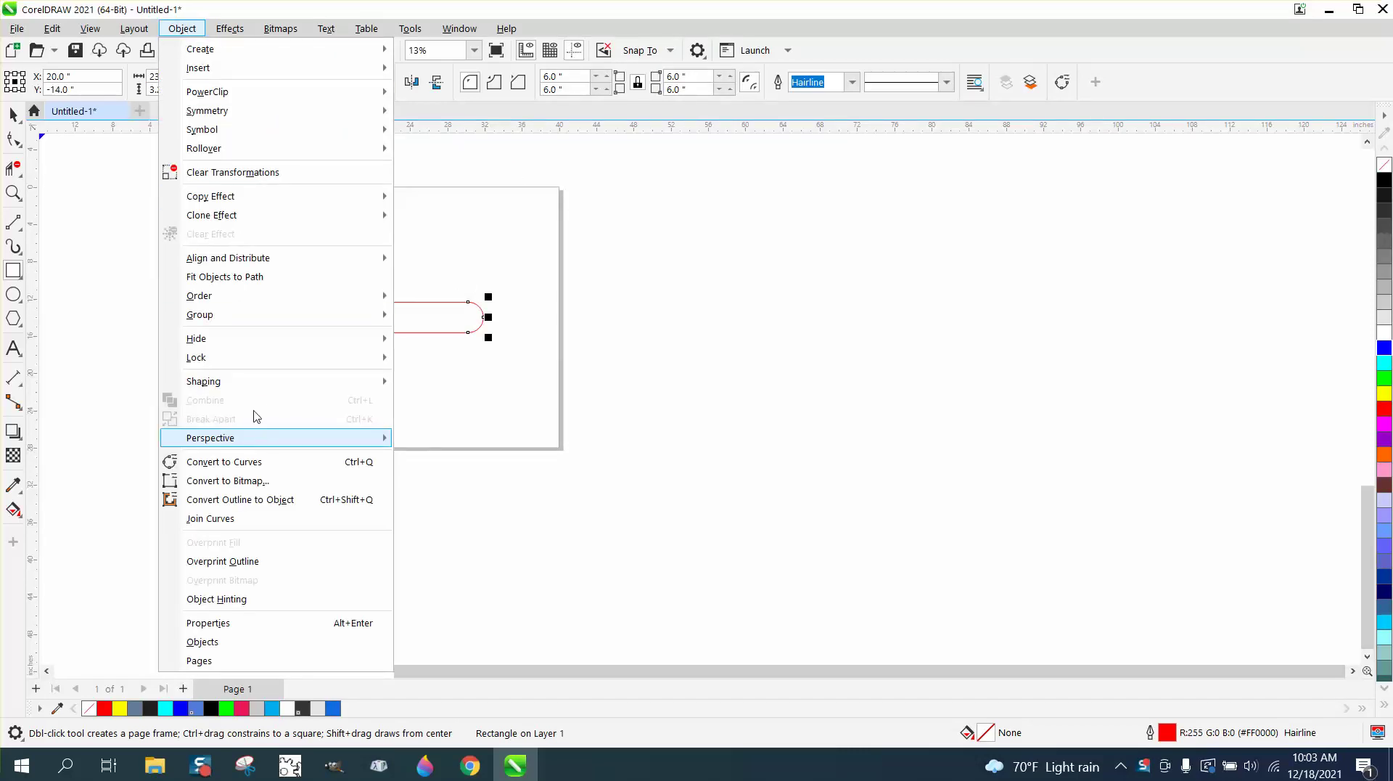
{"action": "mouse_move", "coordinate": [224, 316]}
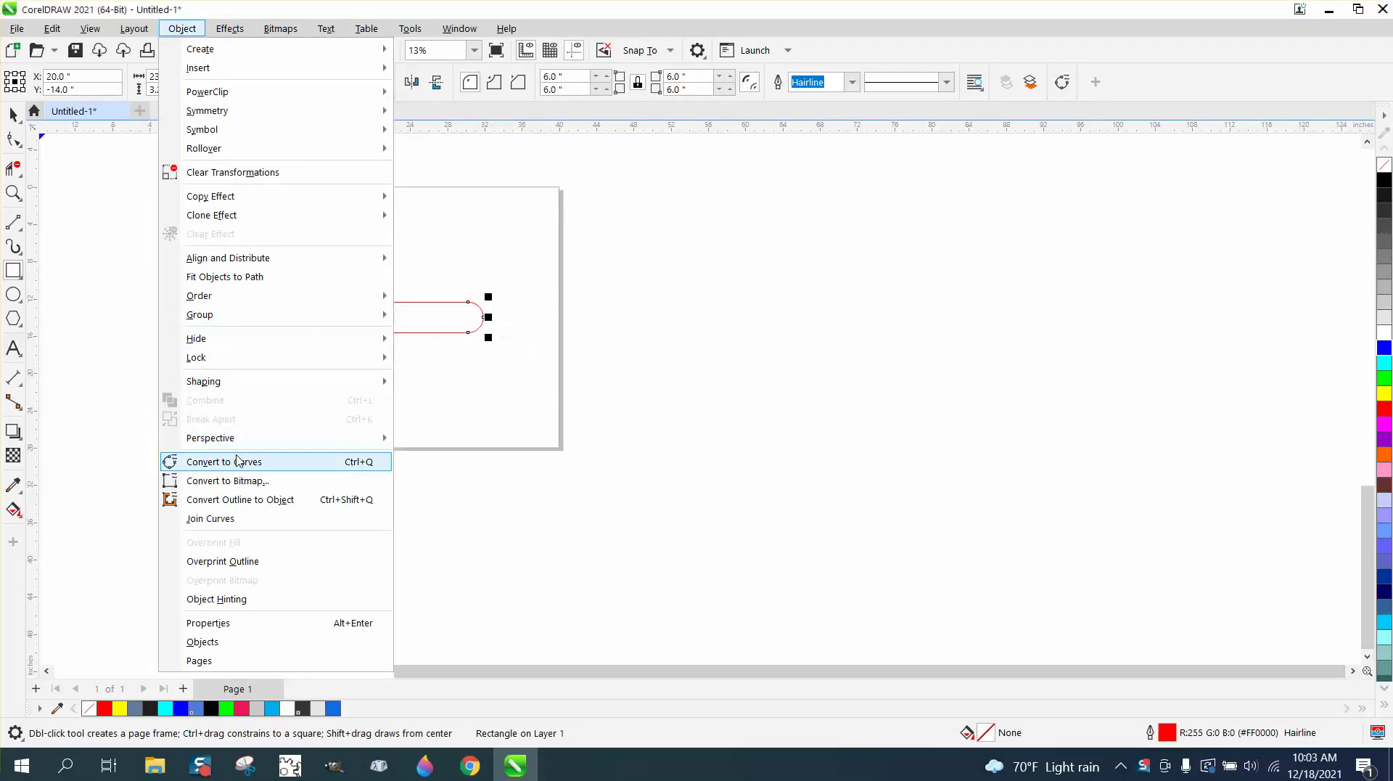
{"action": "left_click", "coordinate": [237, 463]}
{"action": "left_click", "coordinate": [14, 138]}
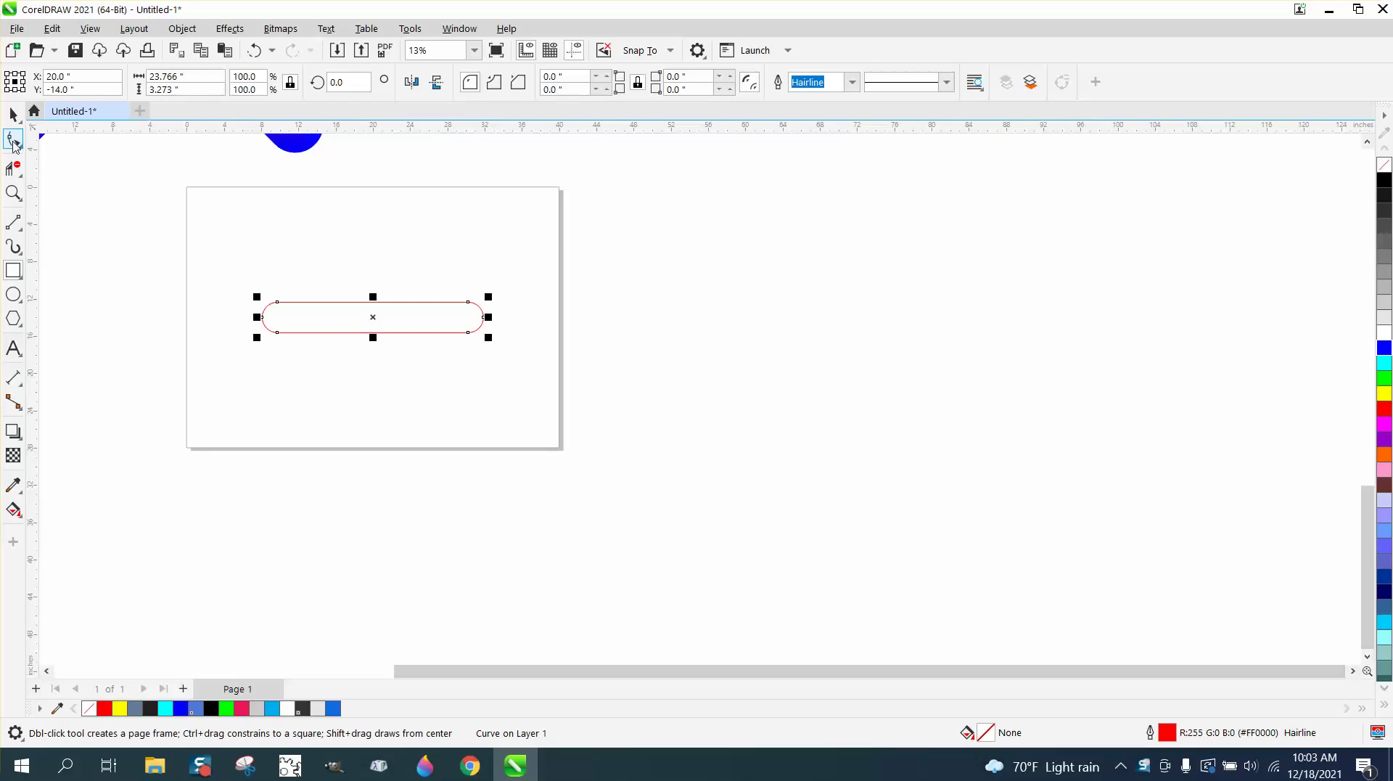
{"action": "left_click_drag", "start_coordinate": [472, 352], "coordinate": [470, 349]}
{"action": "right_click", "coordinate": [472, 336]}
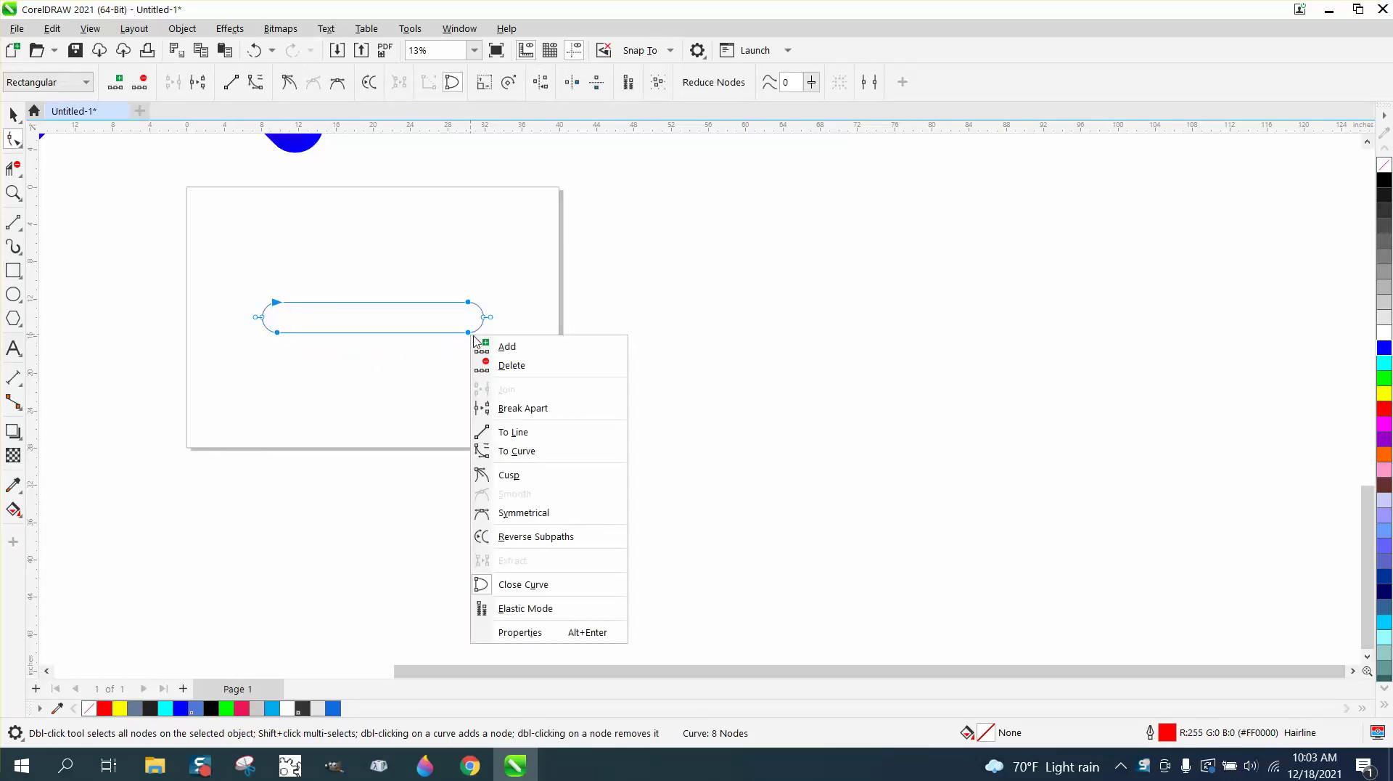
{"action": "left_click", "coordinate": [522, 403]}
Delete the two long straight segments with Virtual Segment Delete and break the remaining curve apart into separate end arcs
{"action": "left_click", "coordinate": [14, 167]}
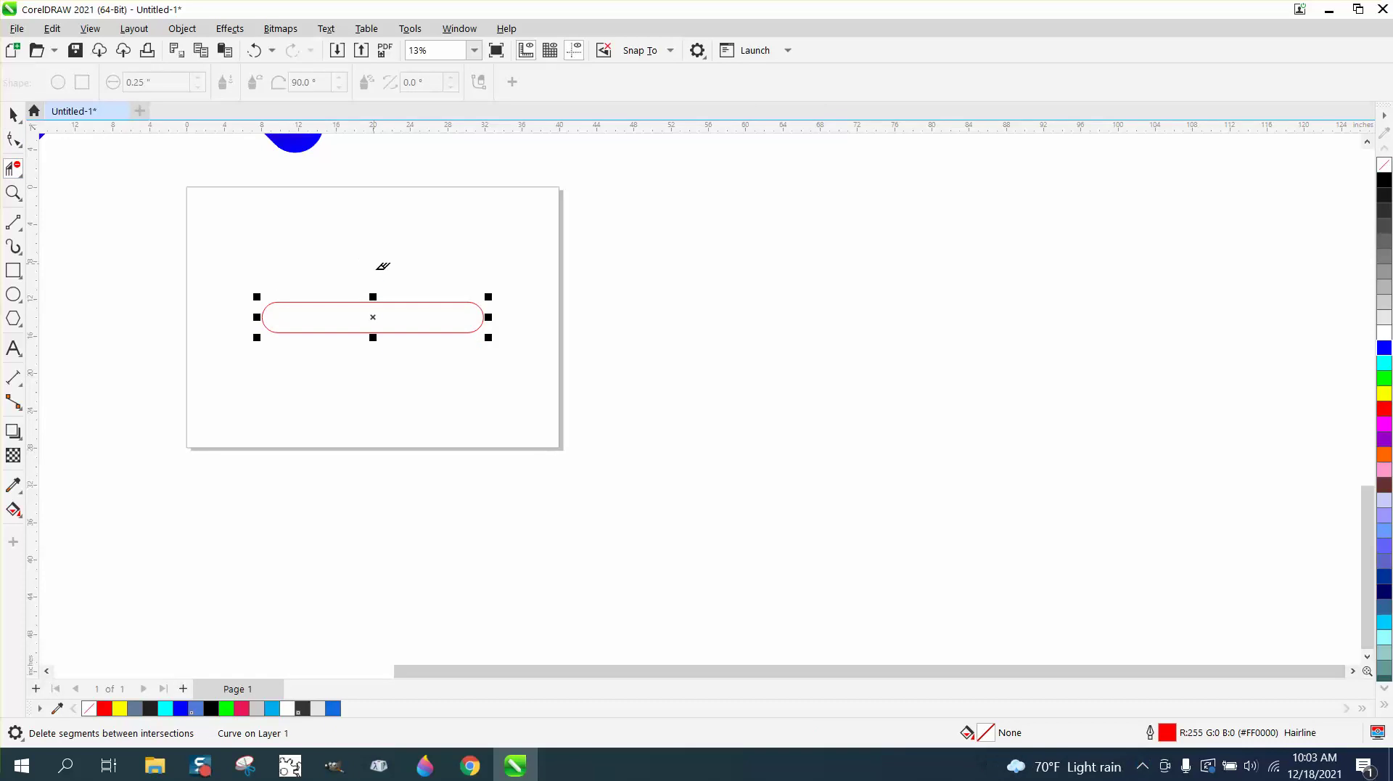
{"action": "left_click_drag", "start_coordinate": [383, 266], "coordinate": [385, 389]}
{"action": "left_click", "coordinate": [14, 114]}
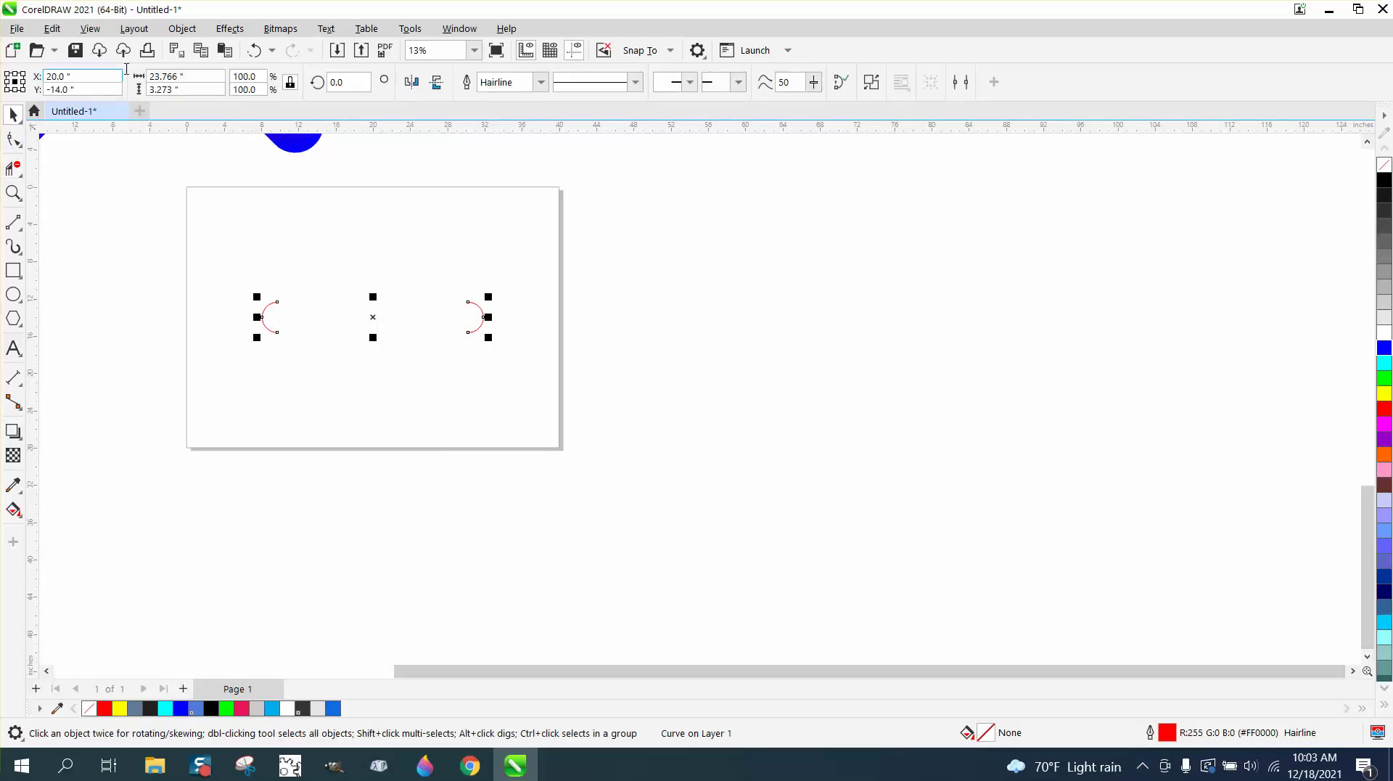
{"action": "left_click", "coordinate": [191, 32]}
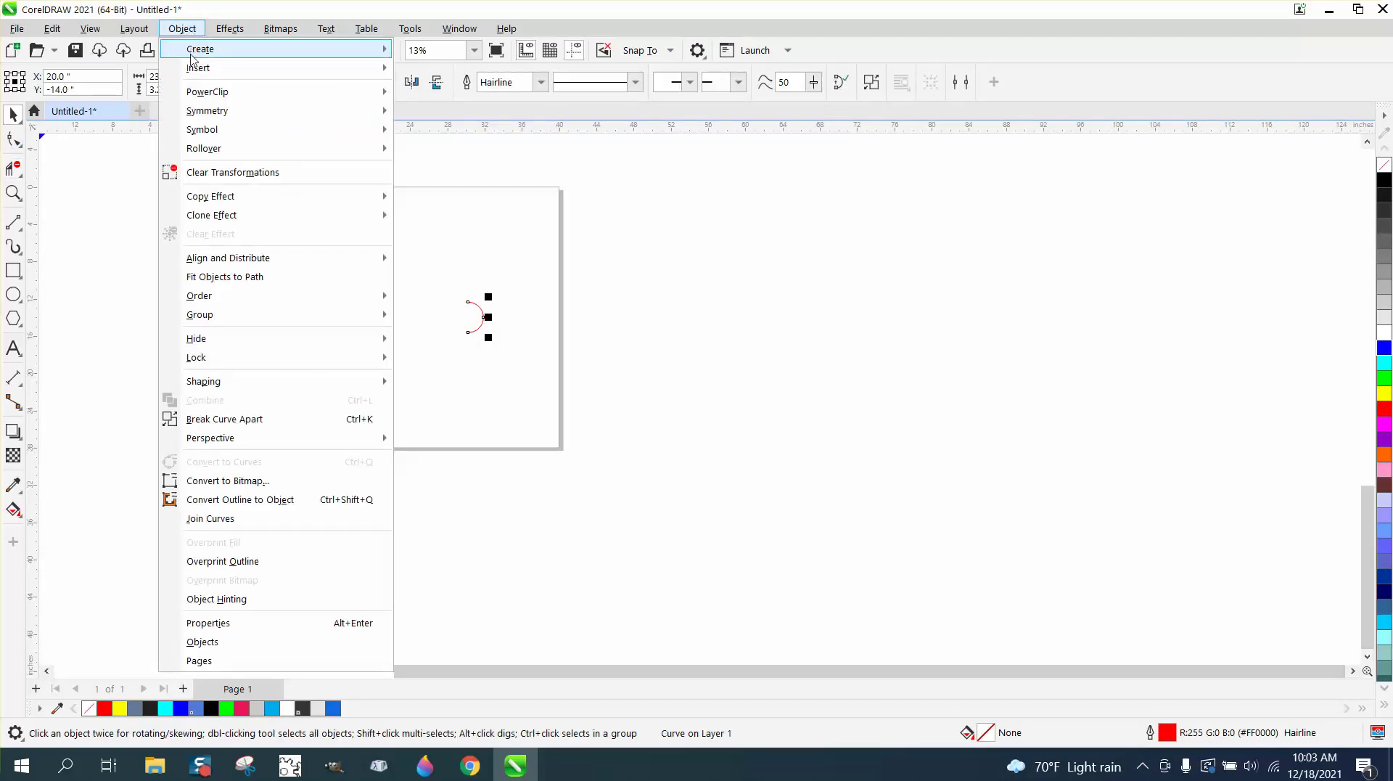
{"action": "mouse_move", "coordinate": [193, 70]}
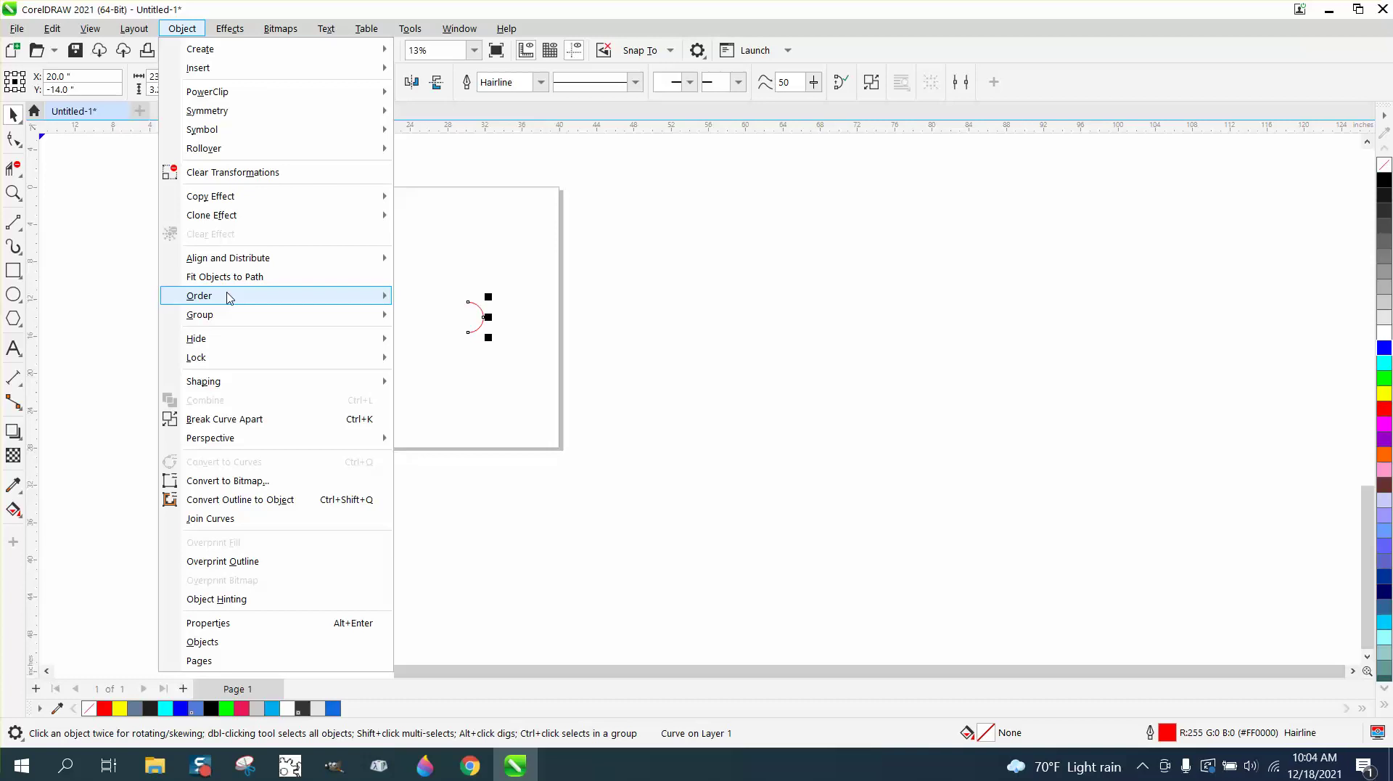
{"action": "left_click", "coordinate": [256, 423]}
Set the outline width of both end arcs to 8 pt
{"action": "left_click_drag", "start_coordinate": [239, 261], "coordinate": [507, 363]}
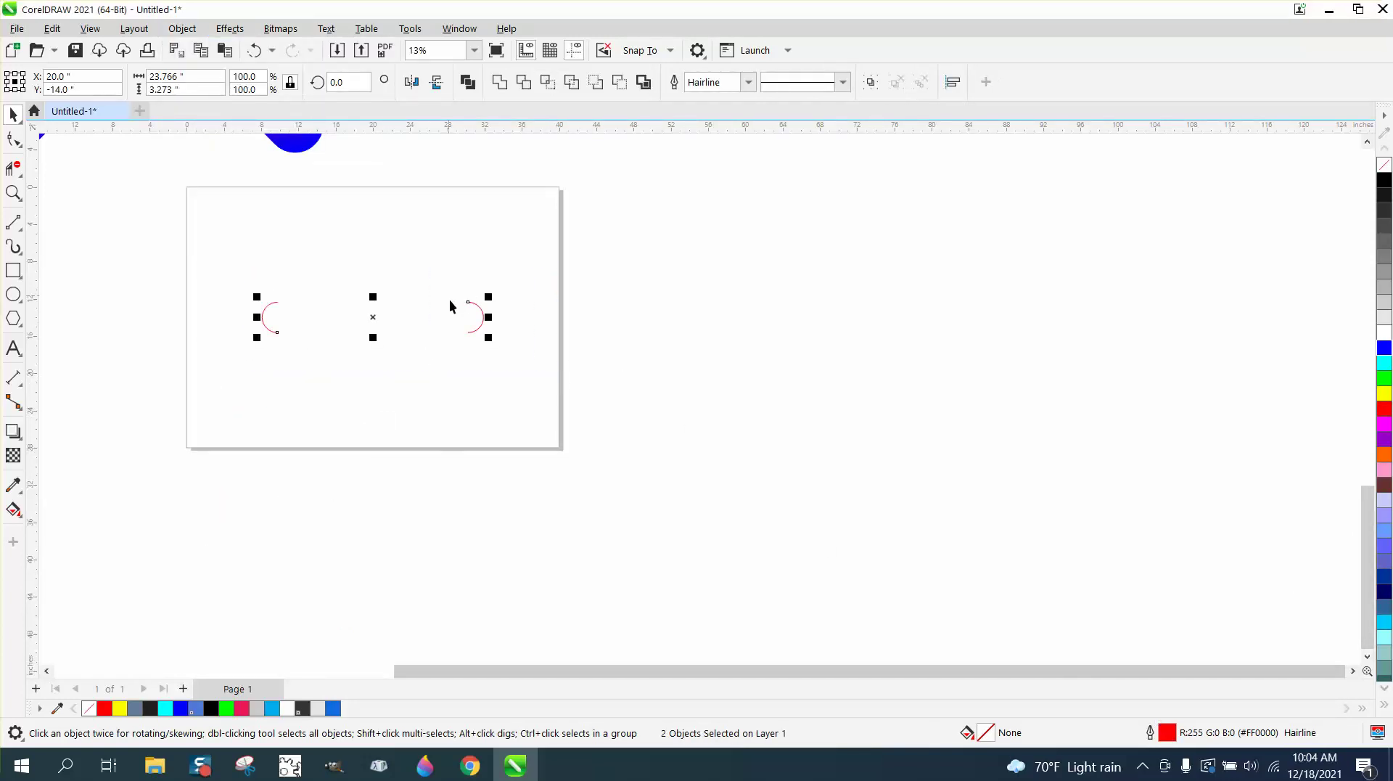
{"action": "double_click", "coordinate": [1168, 734]}
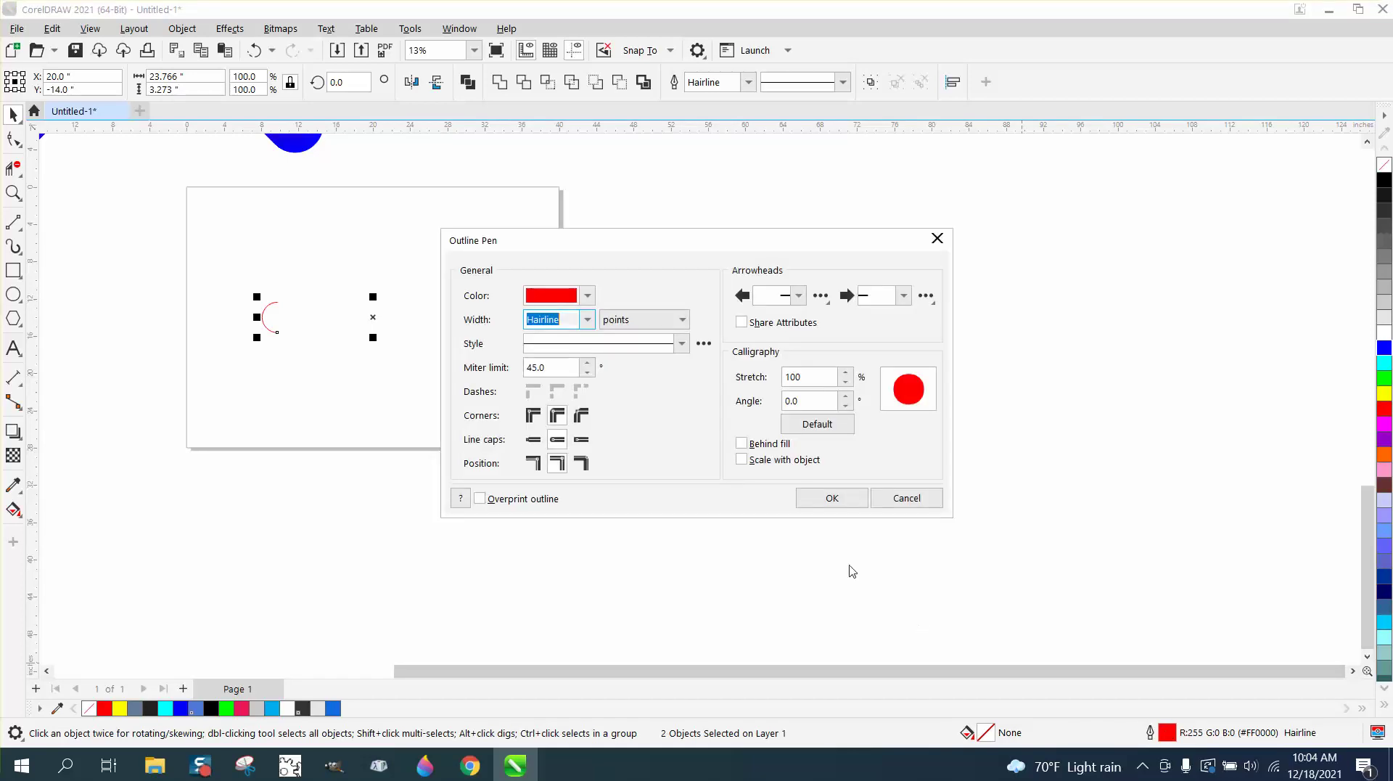
{"action": "left_click", "coordinate": [587, 320]}
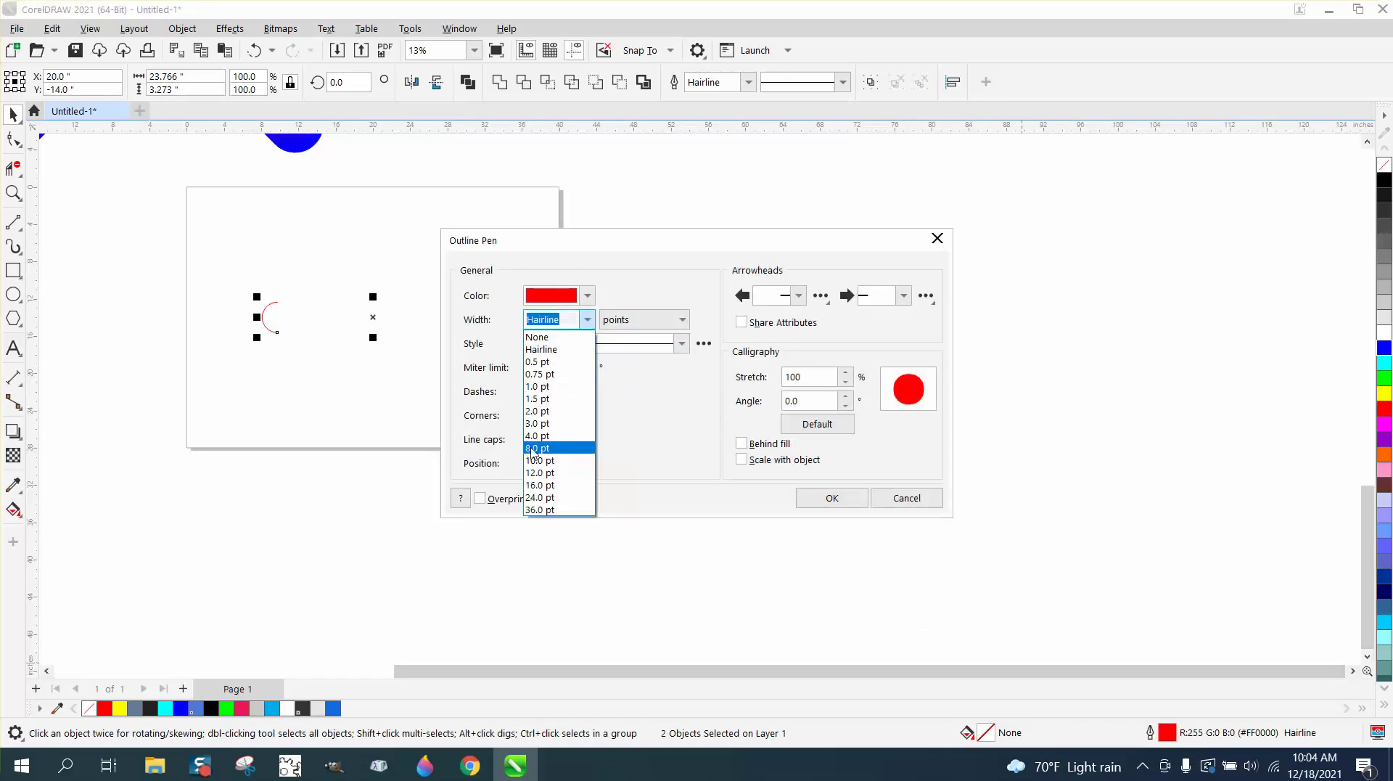
{"action": "left_click", "coordinate": [532, 449]}
{"action": "left_click", "coordinate": [814, 499]}
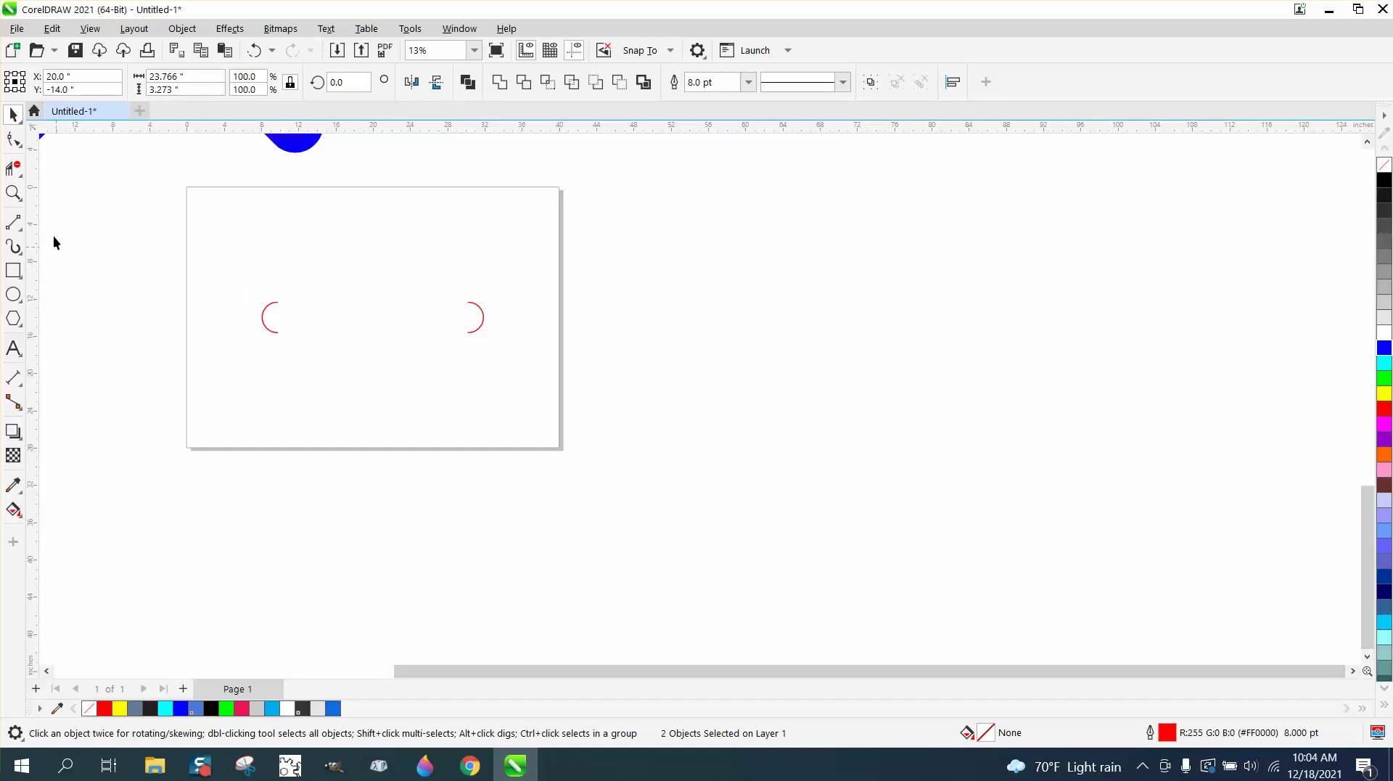
Try closing the left arc with a vertical line between its two endpoints, and undo that line
{"action": "left_click", "coordinate": [13, 114]}
{"action": "left_click", "coordinate": [254, 303]}
{"action": "left_click", "coordinate": [273, 309]}
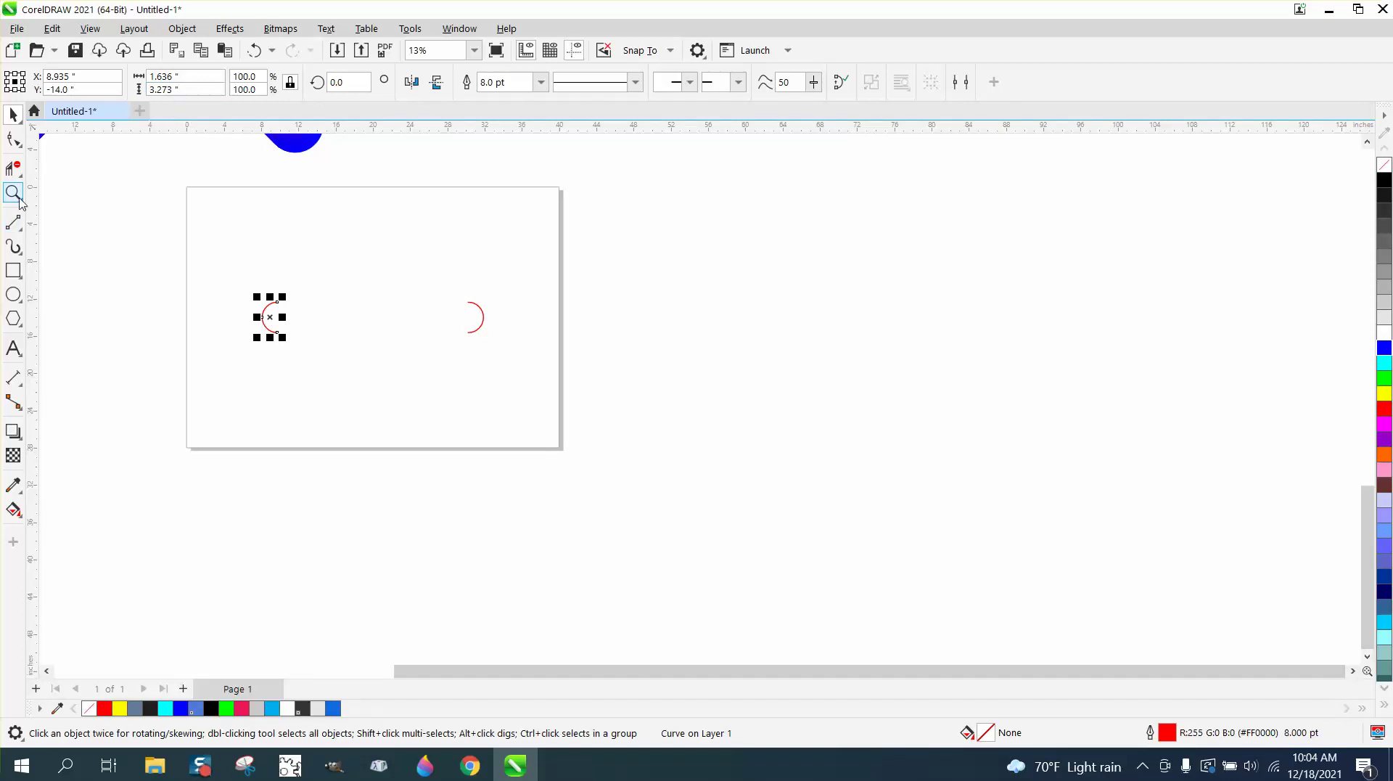
{"action": "left_click", "coordinate": [13, 193]}
{"action": "left_click_drag", "start_coordinate": [203, 283], "coordinate": [379, 373]}
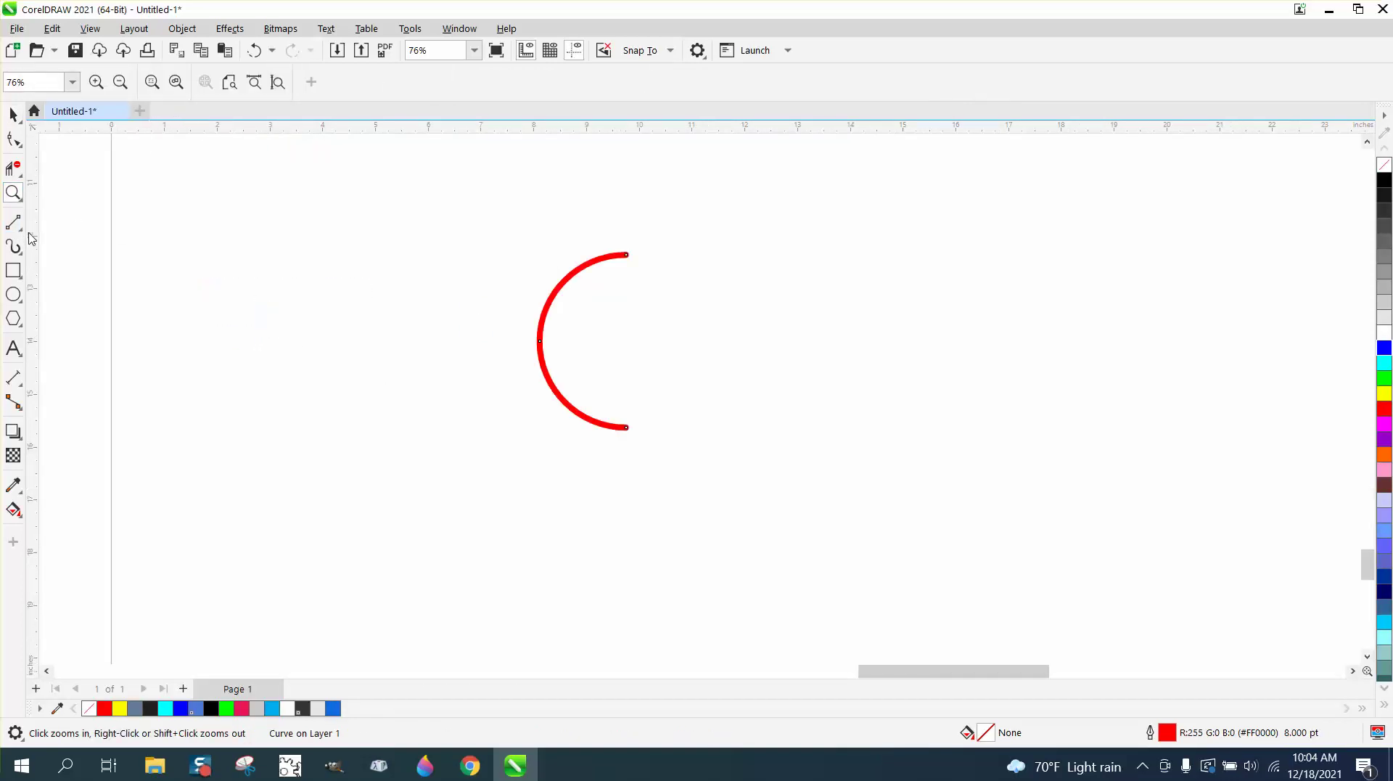
{"action": "left_click", "coordinate": [22, 228]}
{"action": "left_click", "coordinate": [85, 241]}
{"action": "left_click_drag", "start_coordinate": [627, 254], "coordinate": [628, 427]}
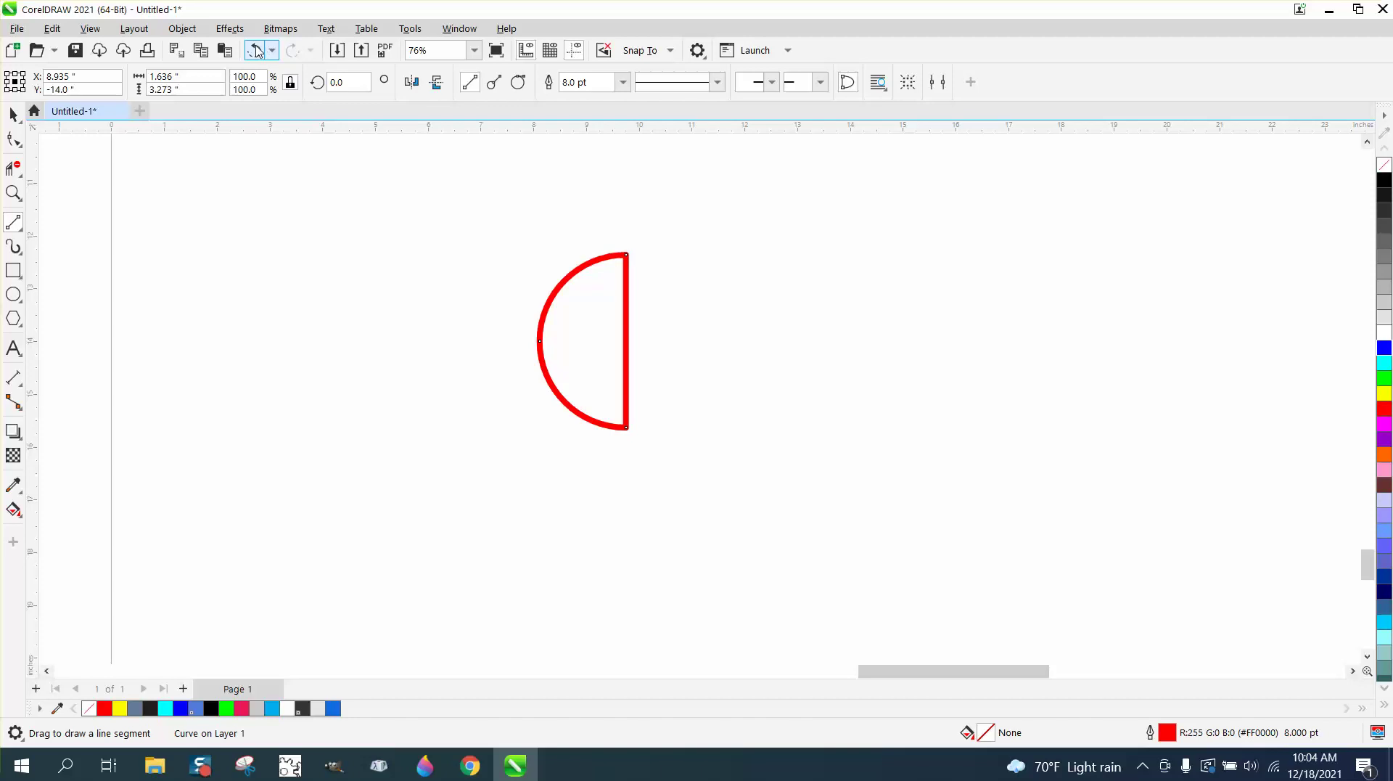
{"action": "left_click", "coordinate": [256, 50]}
Copy the left arc's height value from its object size
{"action": "scroll", "coordinate": [298, 223], "scroll_direction": "down", "scroll_amount": 2}
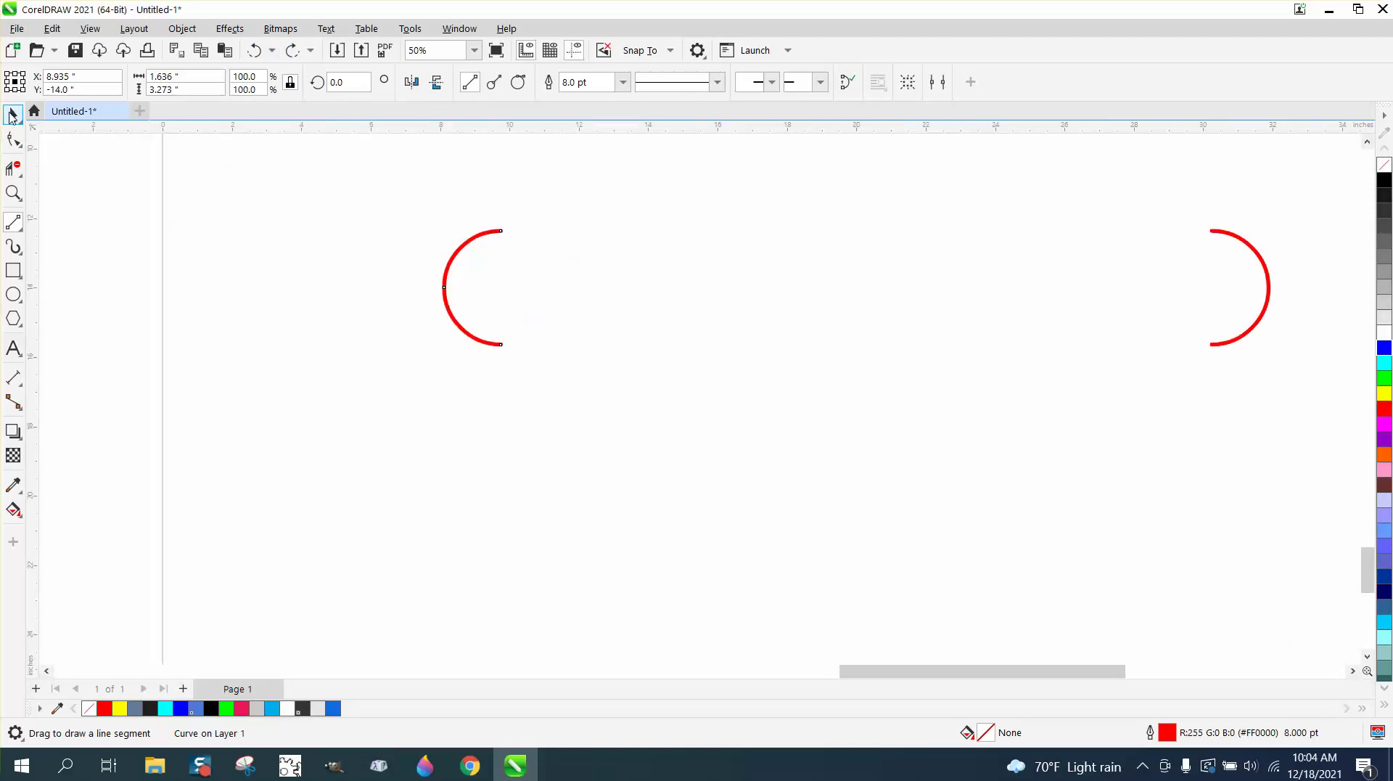
{"action": "left_click", "coordinate": [12, 115]}
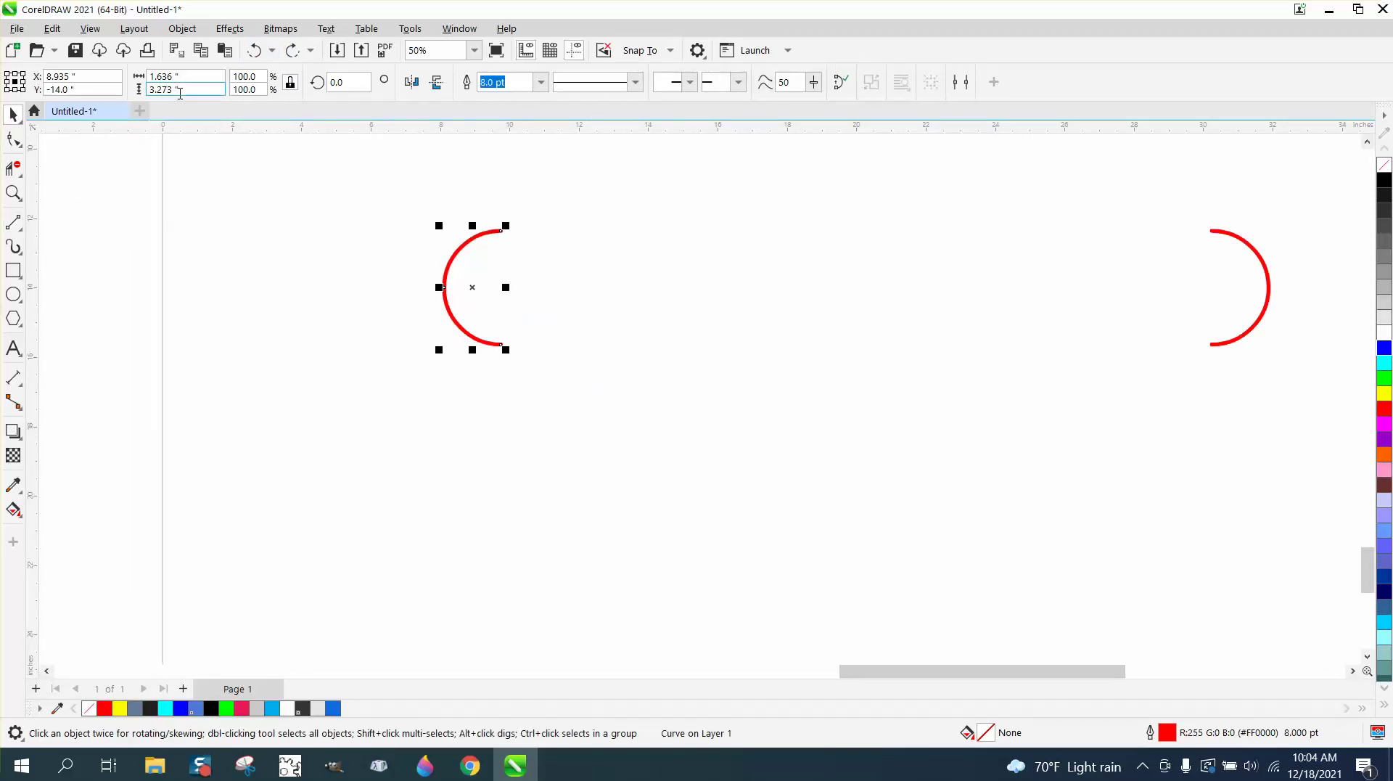
{"action": "left_click_drag", "start_coordinate": [180, 89], "coordinate": [143, 92]}
{"action": "right_click", "coordinate": [164, 90]}
{"action": "left_click", "coordinate": [196, 138]}
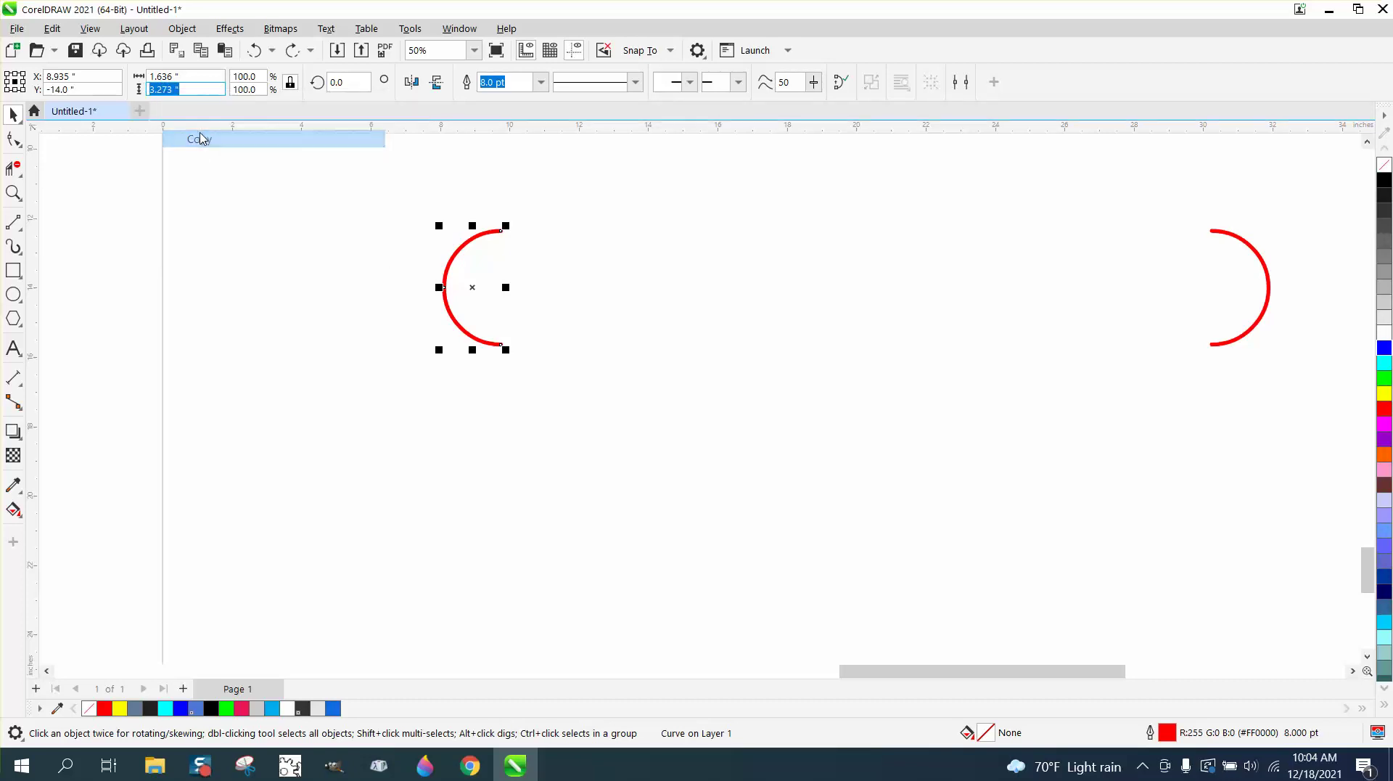
Draw a vertical line between the two arcs and set its height to the copied 3.273 inches
{"action": "left_click", "coordinate": [13, 222]}
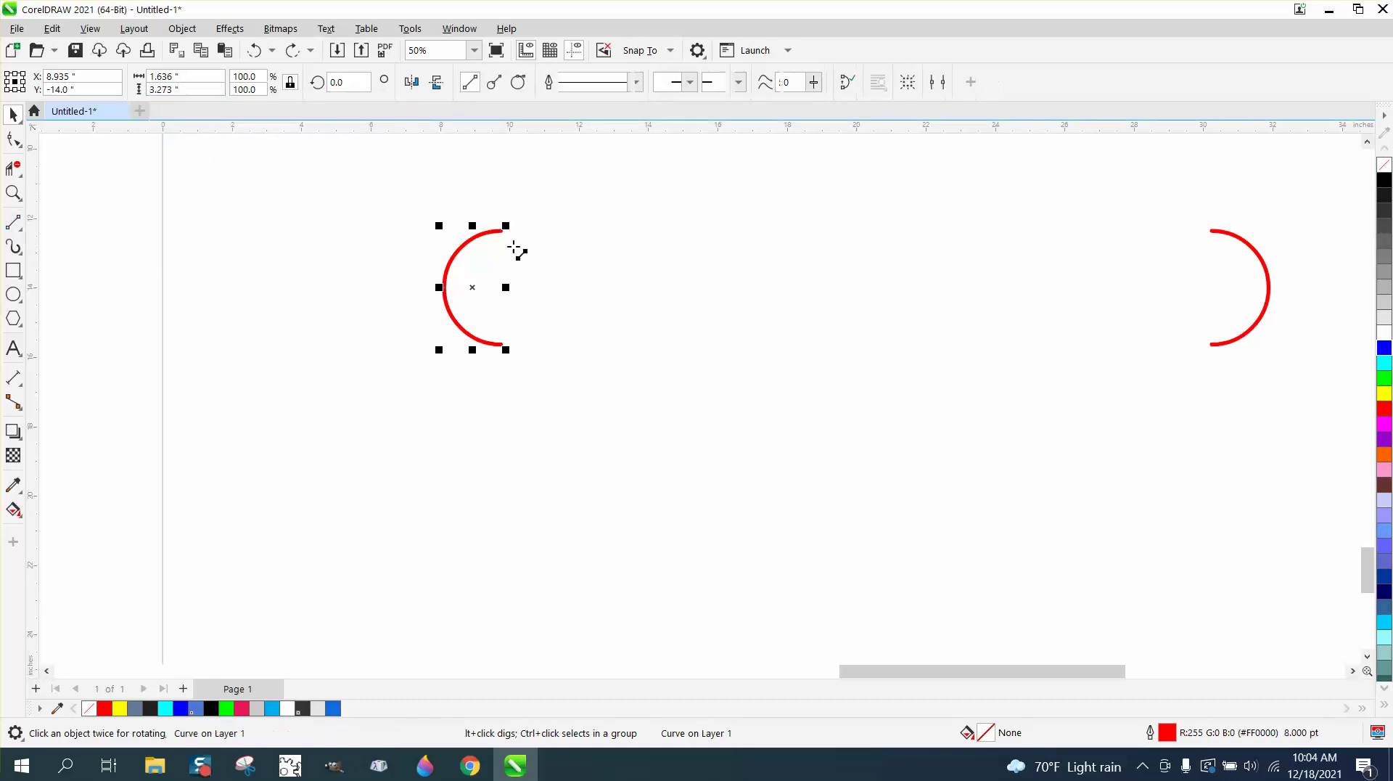
{"action": "left_click", "coordinate": [663, 237]}
{"action": "left_click", "coordinate": [663, 378]}
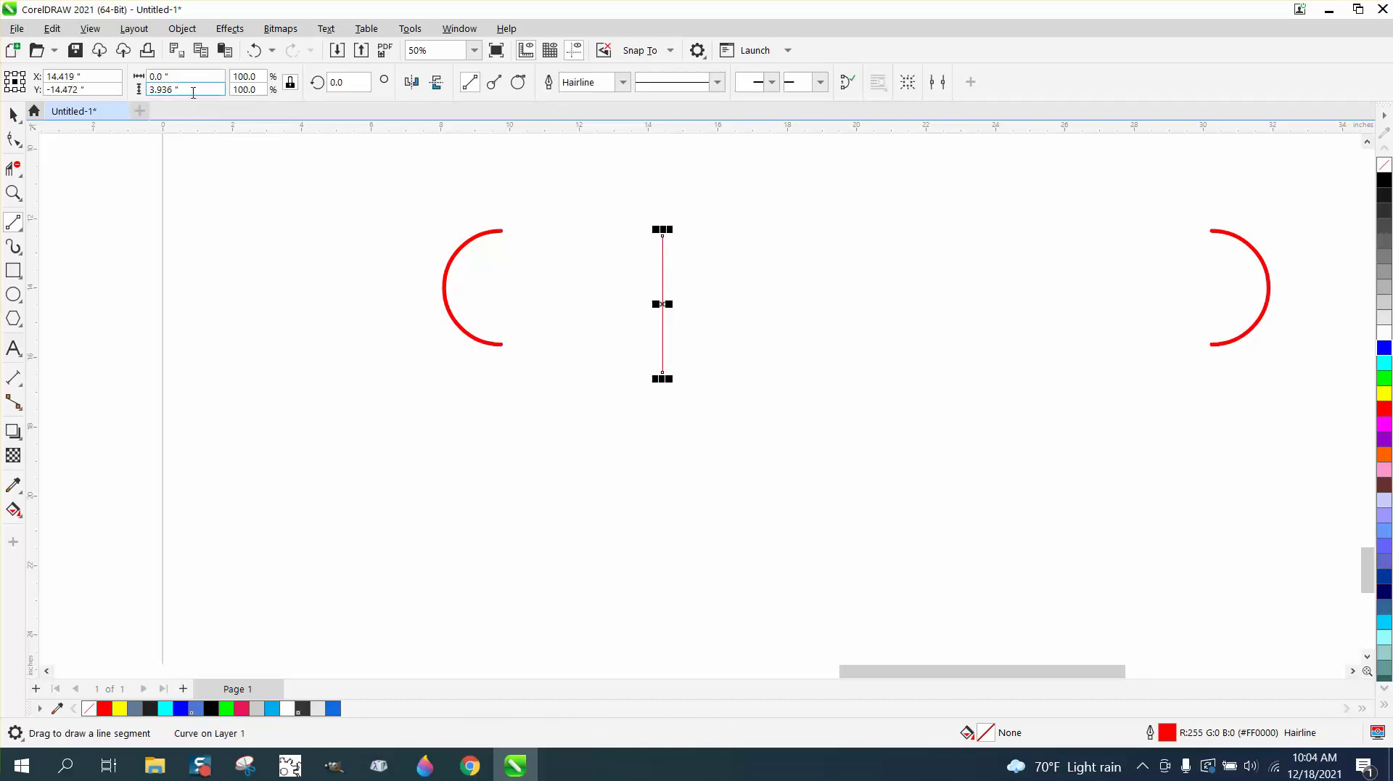
{"action": "left_click_drag", "start_coordinate": [188, 90], "coordinate": [129, 93]}
{"action": "key", "text": "BackSpace"}
{"action": "right_click", "coordinate": [175, 90]}
{"action": "left_click", "coordinate": [231, 161]}
{"action": "key", "text": "Return"}
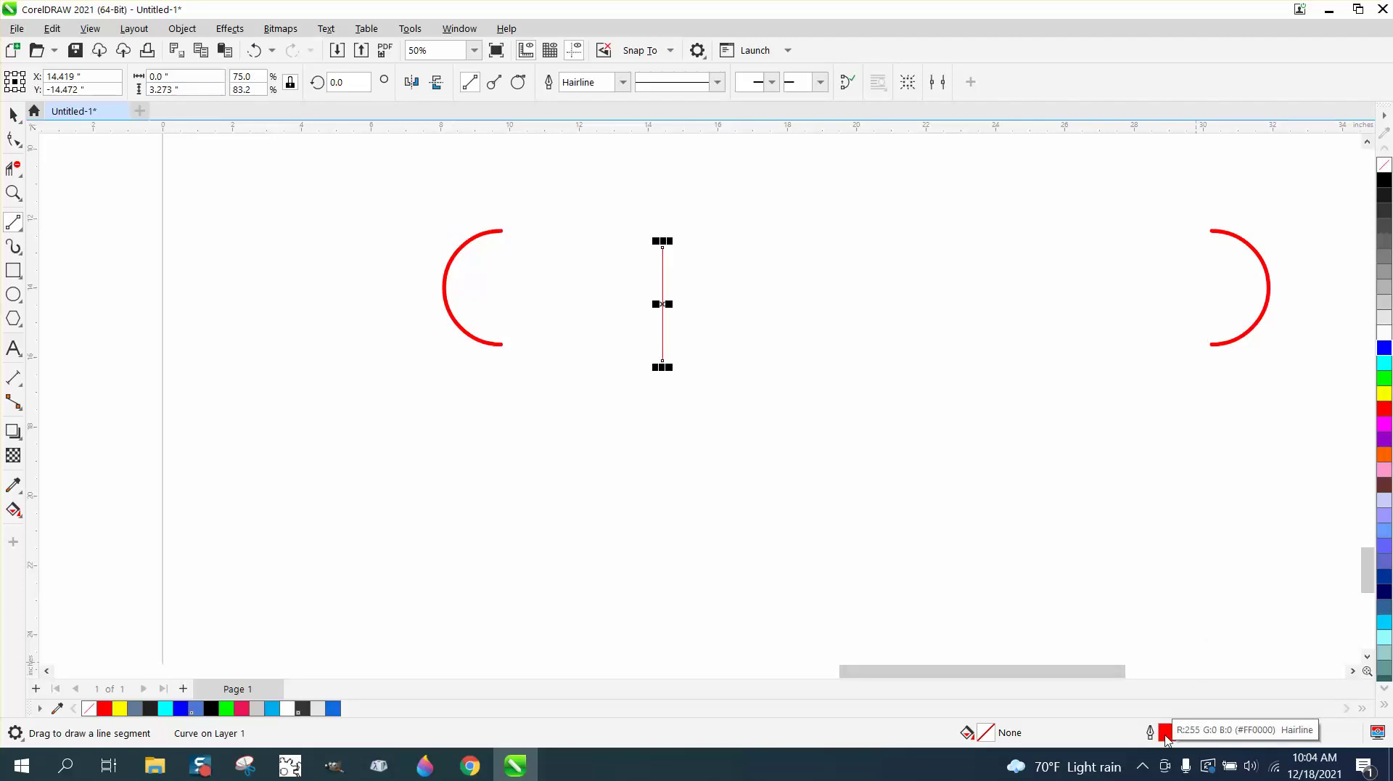
Centre the vertical line on the page and give it a blue outline 8 pt wide
{"action": "key", "text": "p"}
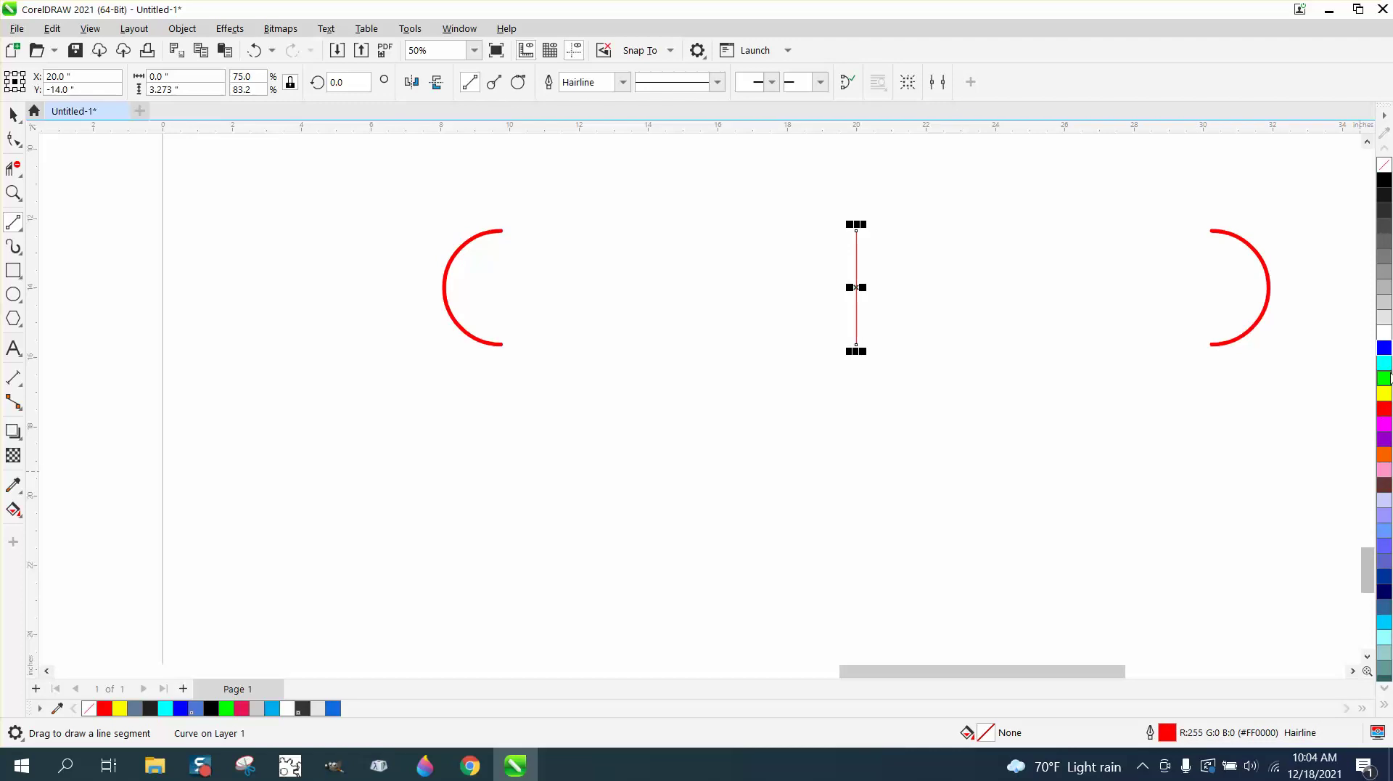
{"action": "right_click", "coordinate": [1386, 353]}
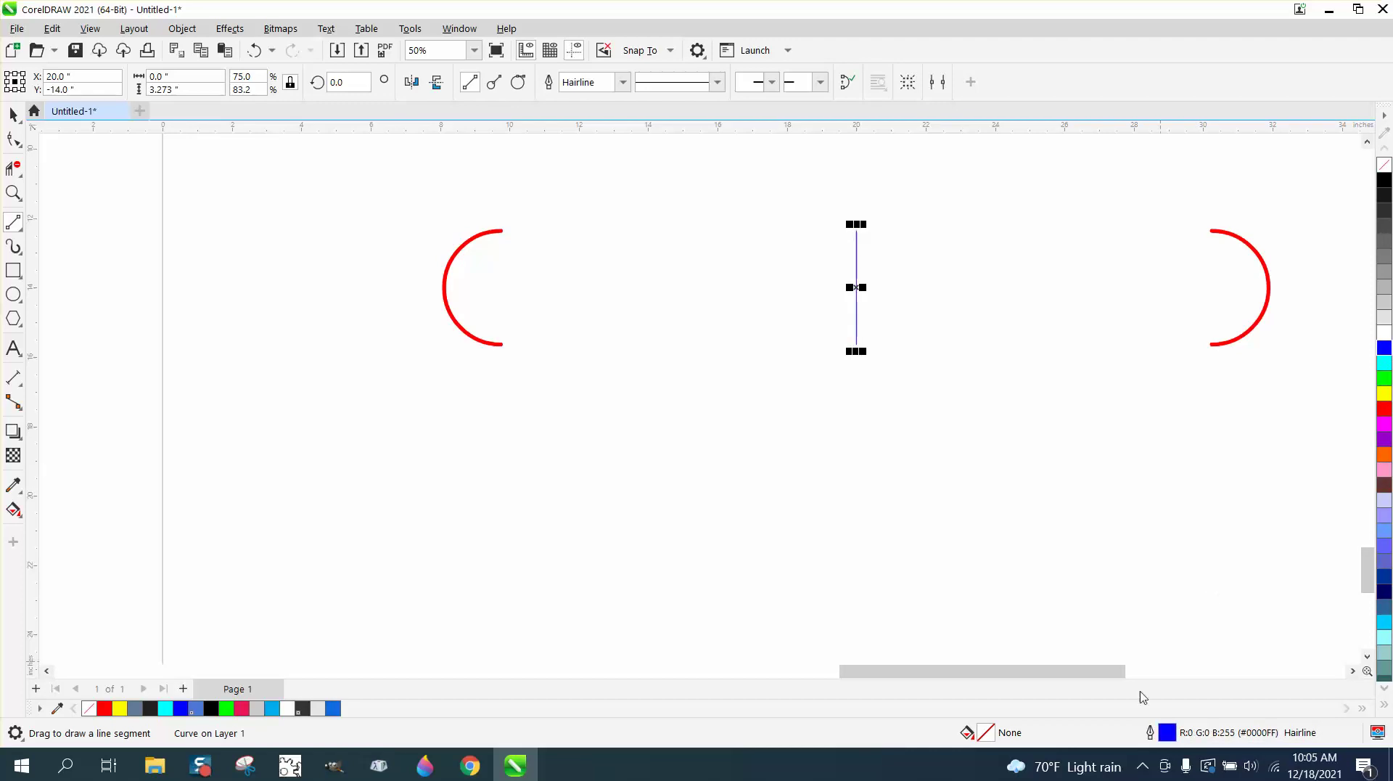
{"action": "double_click", "coordinate": [1167, 733]}
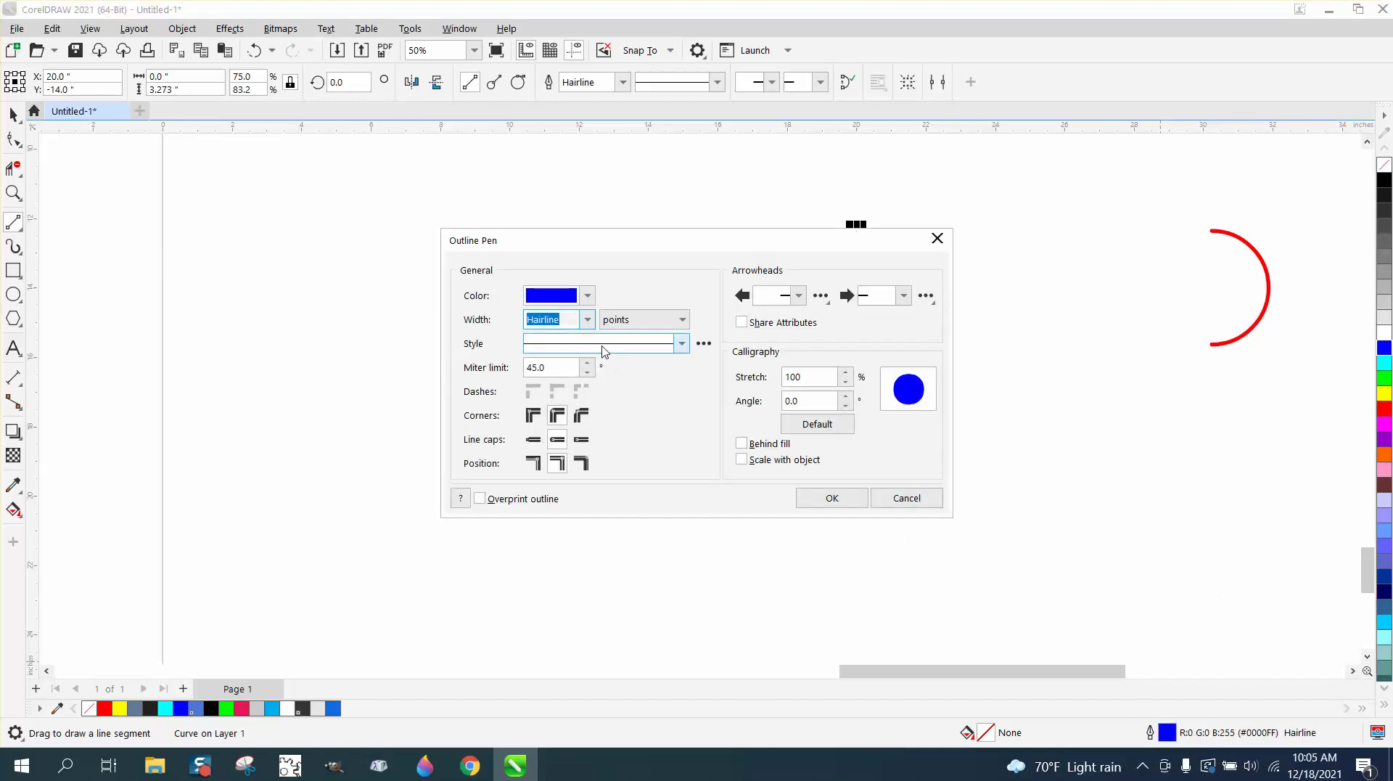
{"action": "left_click", "coordinate": [587, 319]}
{"action": "left_click", "coordinate": [558, 448]}
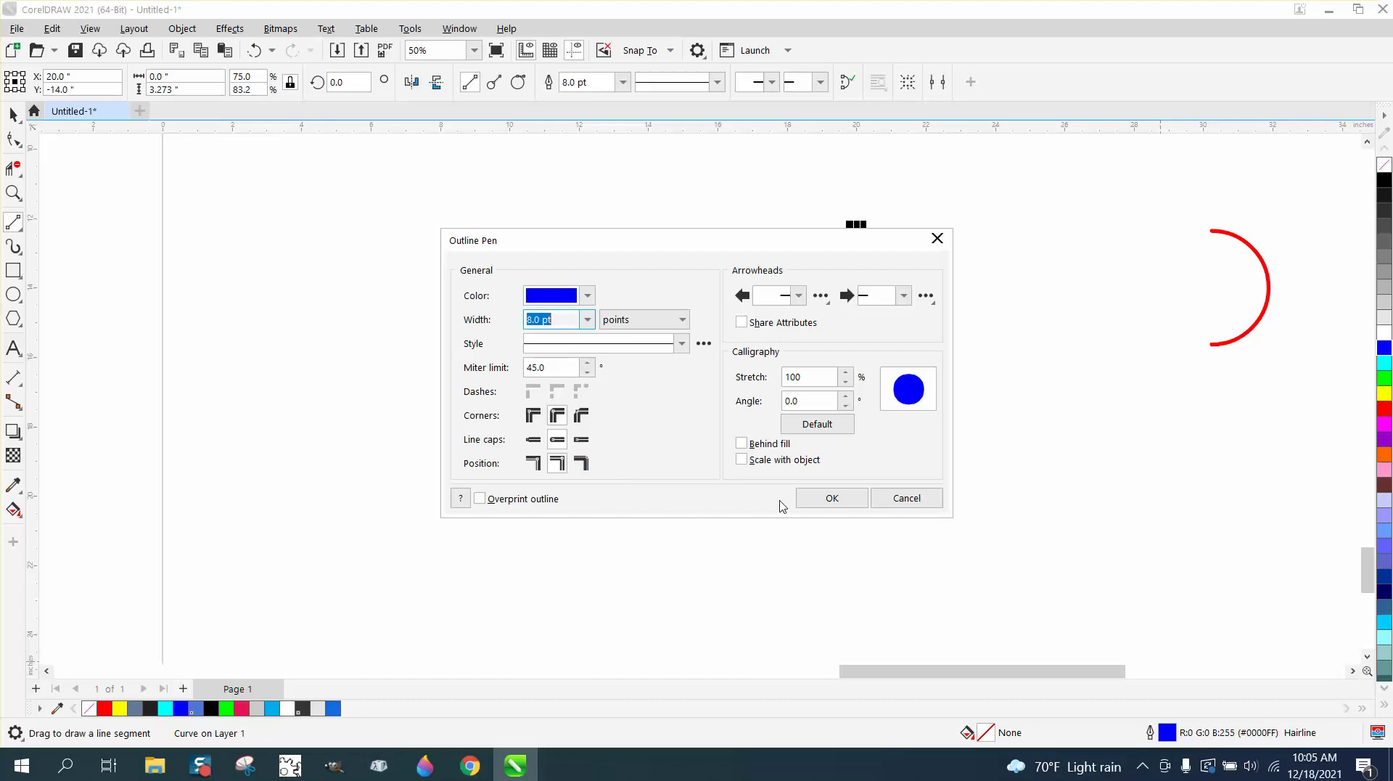
{"action": "left_click", "coordinate": [832, 498]}
{"action": "key", "text": "F3"}
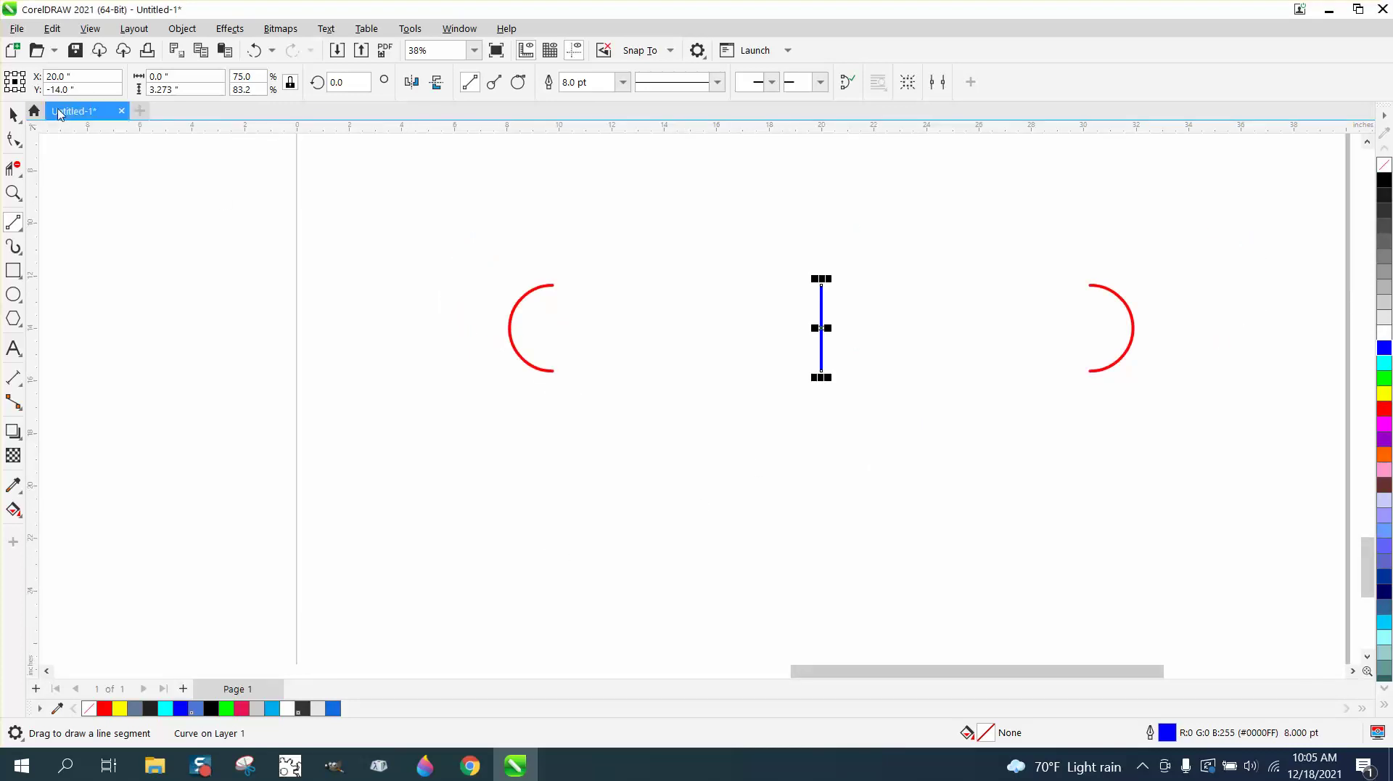
{"action": "left_click", "coordinate": [13, 114]}
{"action": "left_click", "coordinate": [718, 214]}
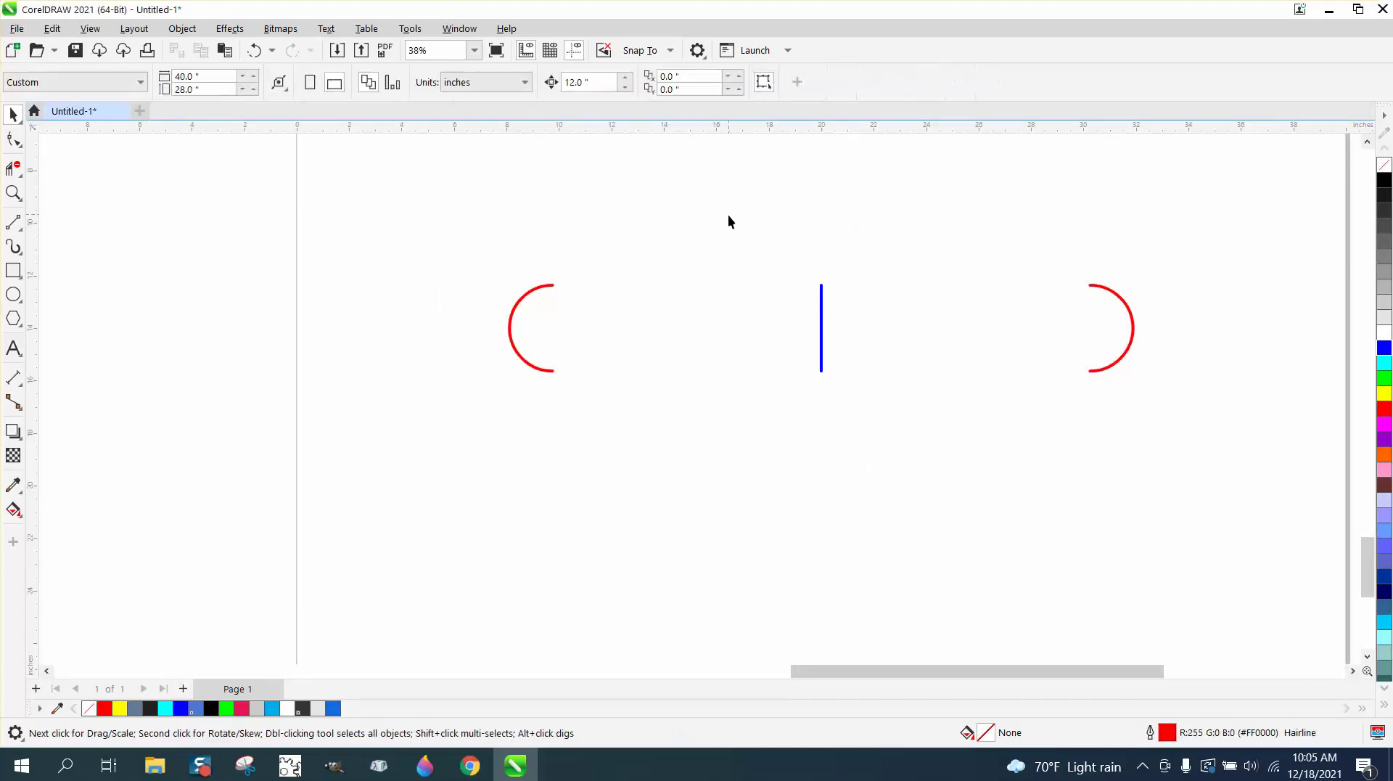
{"action": "left_click", "coordinate": [822, 297]}
{"action": "left_click", "coordinate": [764, 255]}
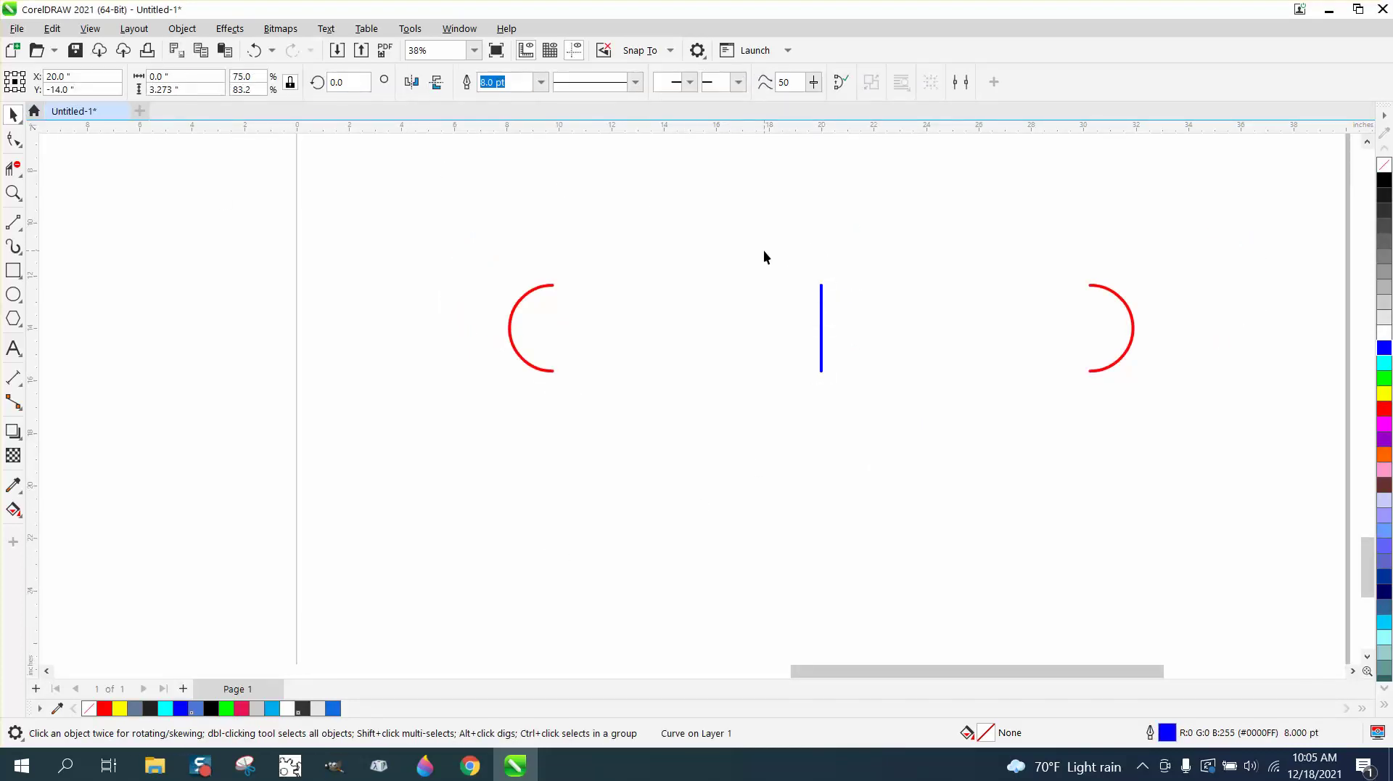
{"action": "left_click", "coordinate": [822, 303]}
{"action": "left_click", "coordinate": [751, 223]}
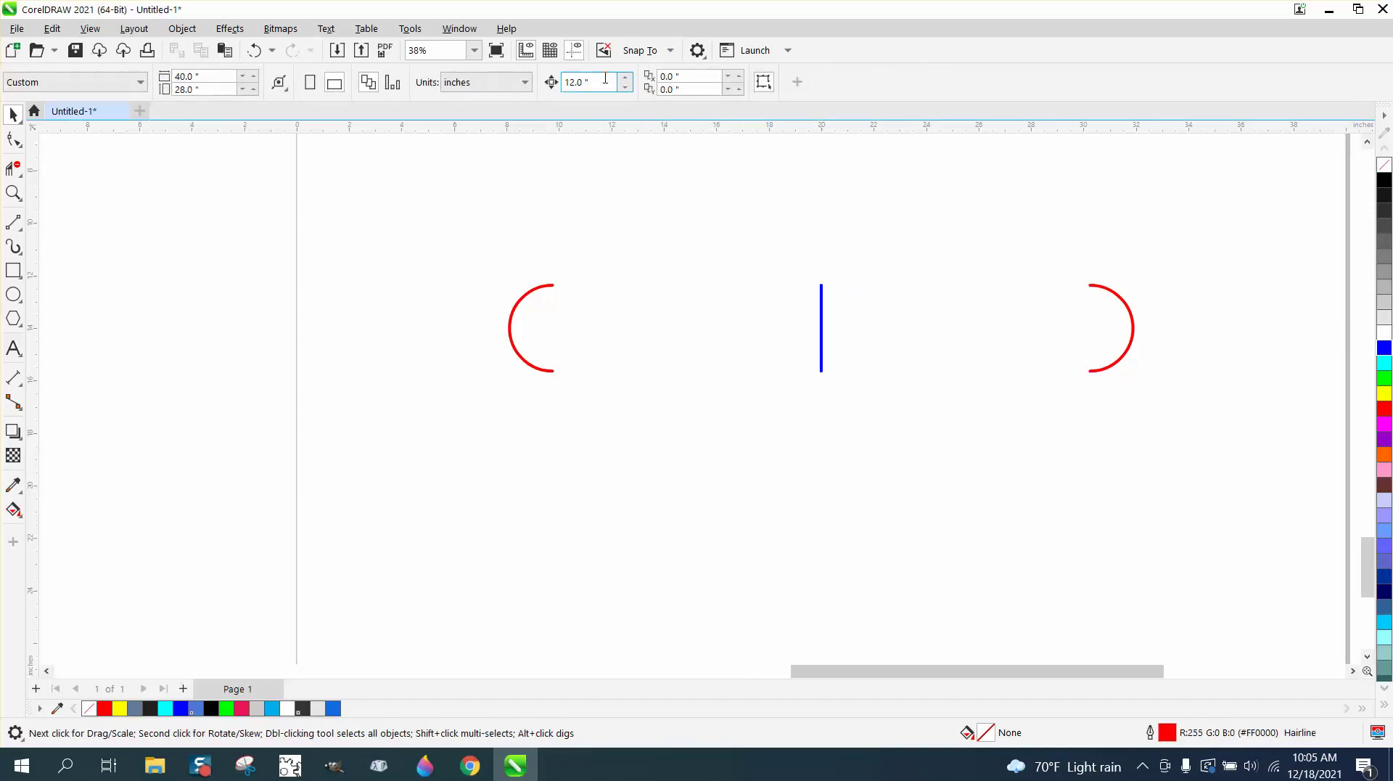
Set the nudge distance to 5 inches, duplicate the blue line and place the copy 5 inches directly below it
{"action": "type", "text": "5"}
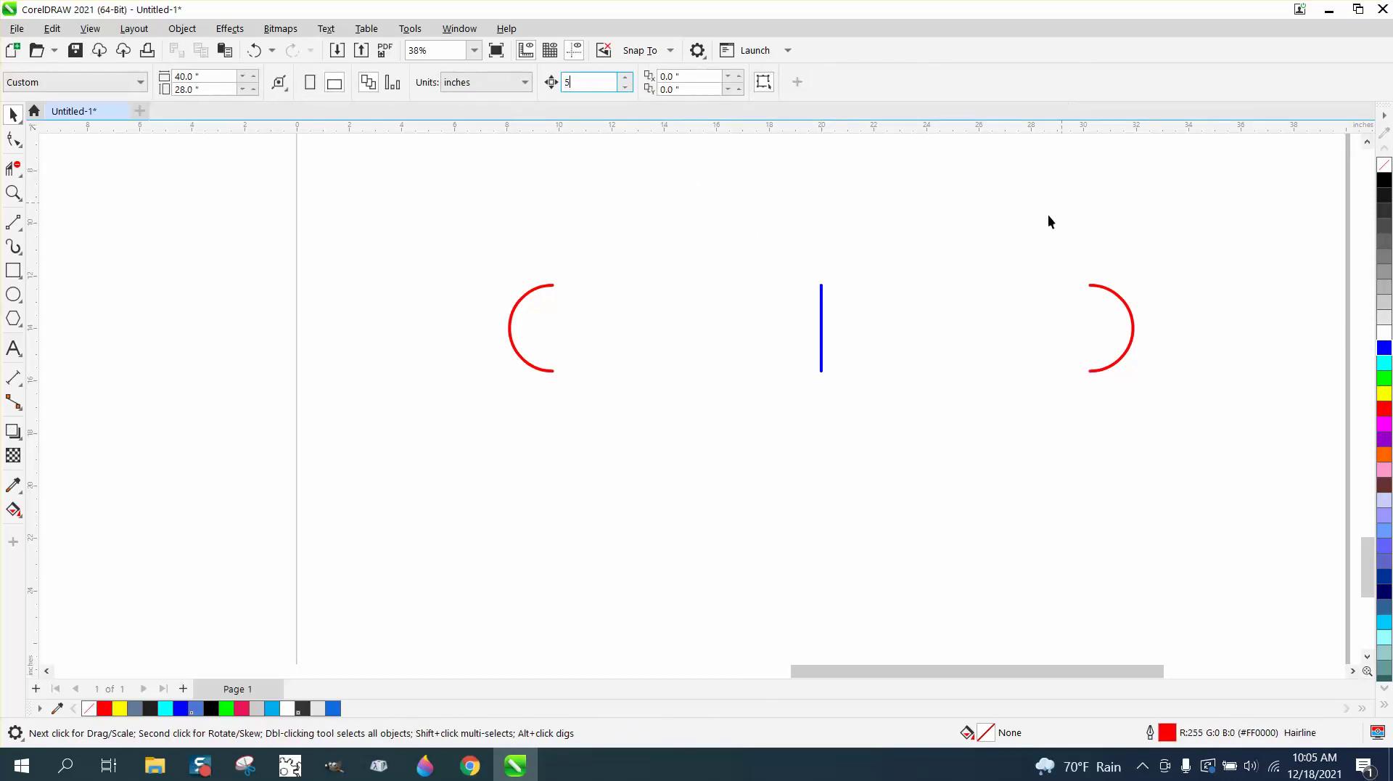
{"action": "left_click", "coordinate": [821, 299]}
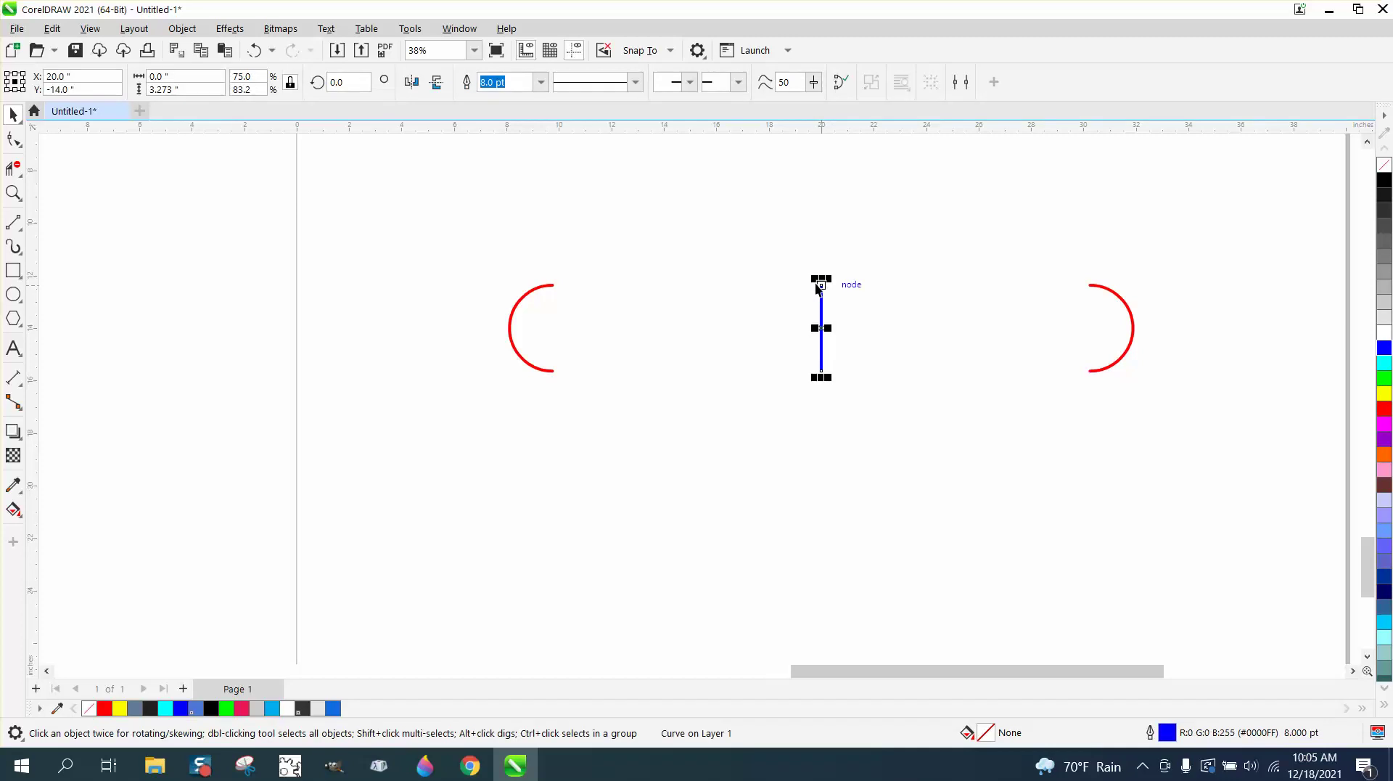
{"action": "key", "text": "plus"}
{"action": "key", "text": "Right"}
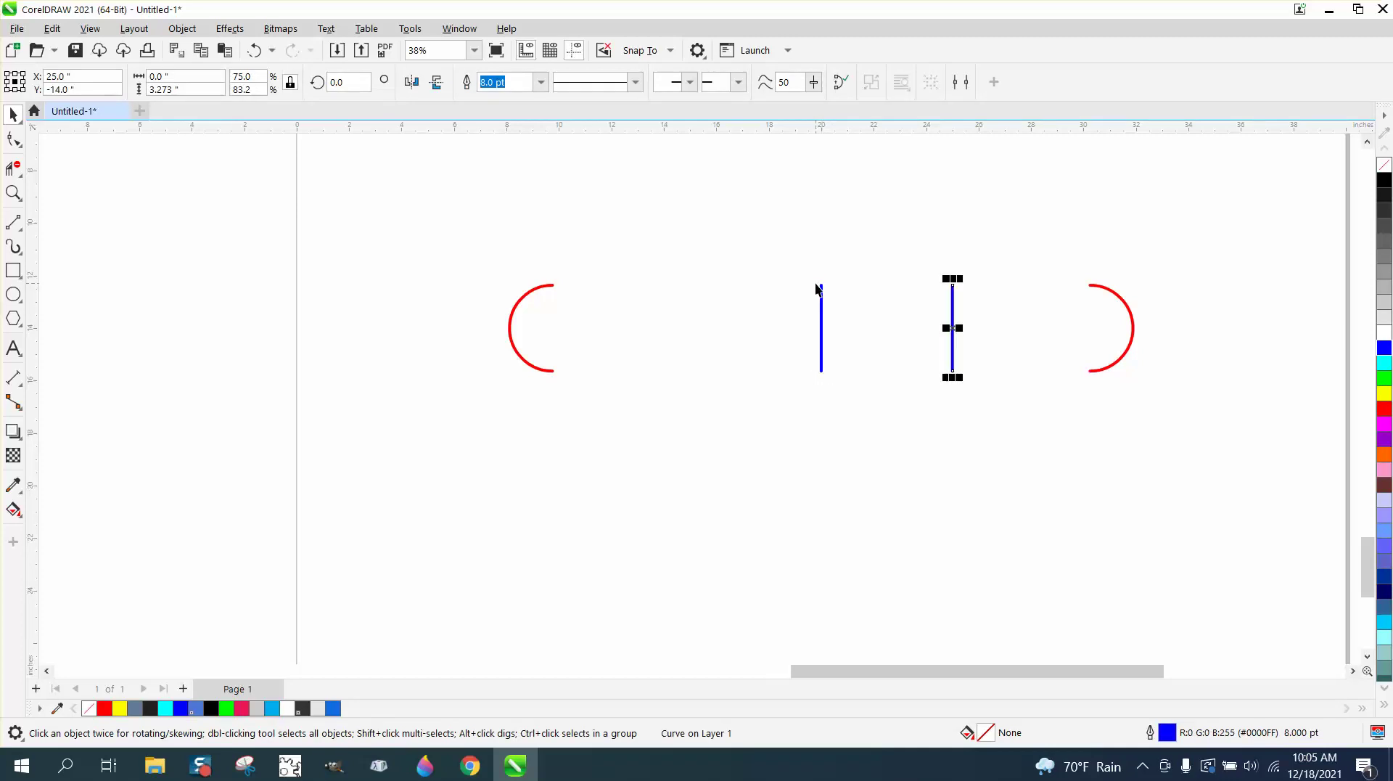
{"action": "key", "text": "Down"}
{"action": "key", "text": "Left"}
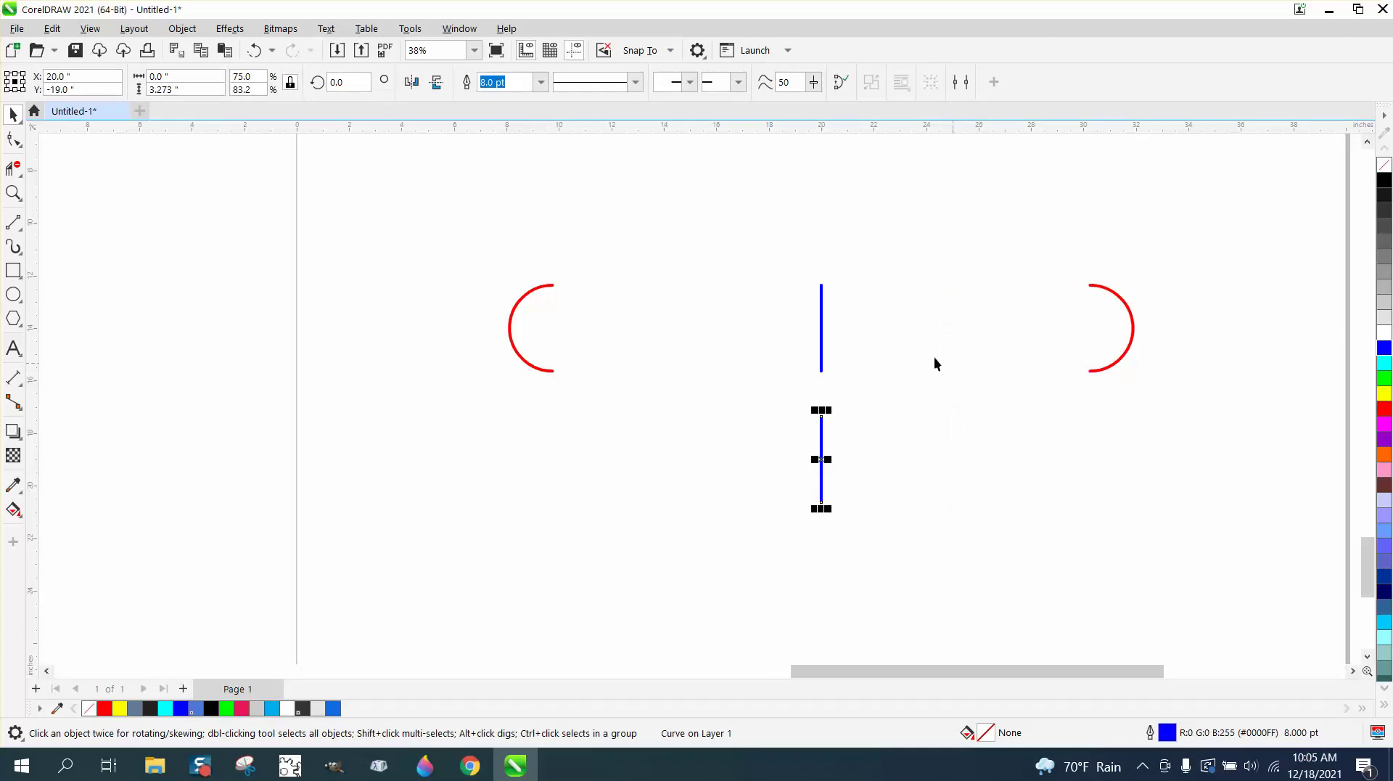
Try blending the left red arc with the upper blue line using 999 steps, and undo the blend
{"action": "left_click_drag", "start_coordinate": [484, 293], "coordinate": [518, 325]}
{"action": "left_click_drag", "start_coordinate": [878, 411], "coordinate": [885, 394]}
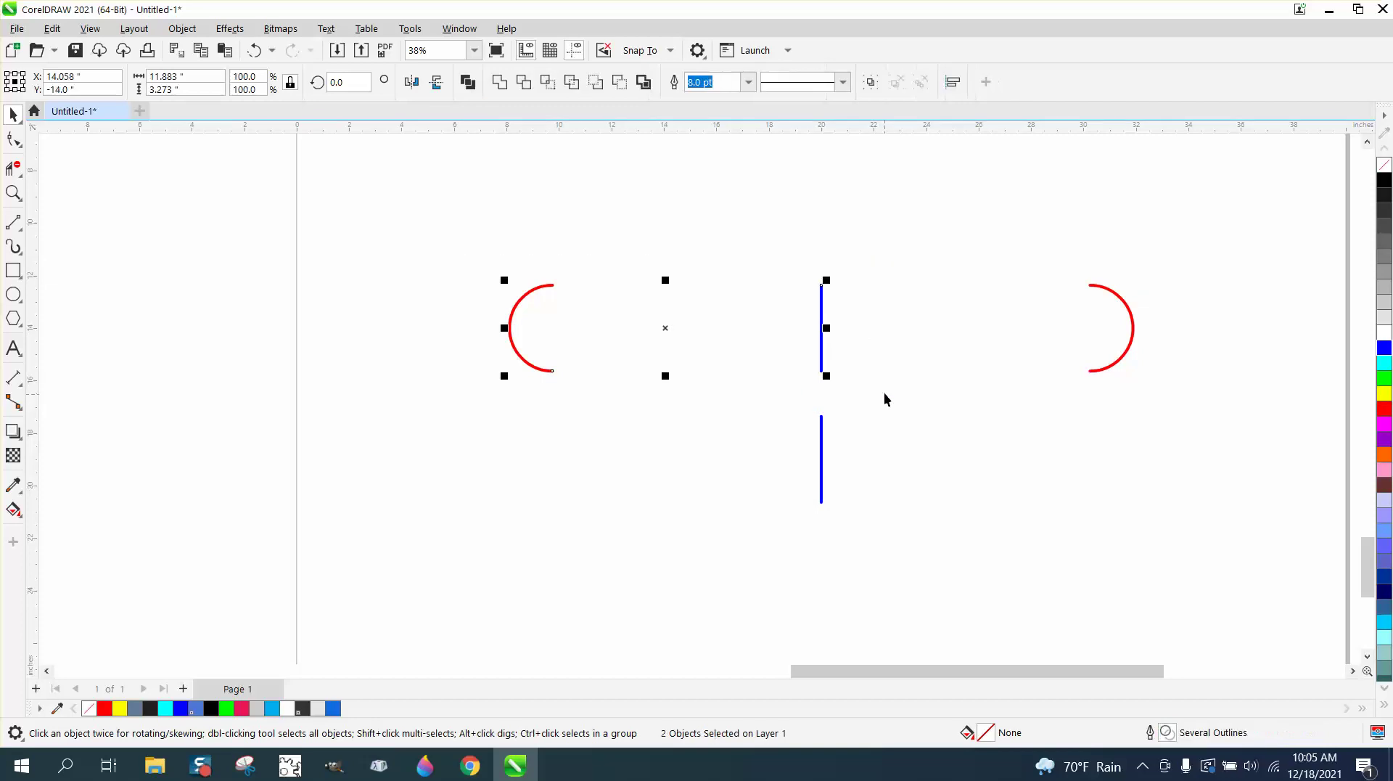
{"action": "left_click", "coordinate": [229, 29]}
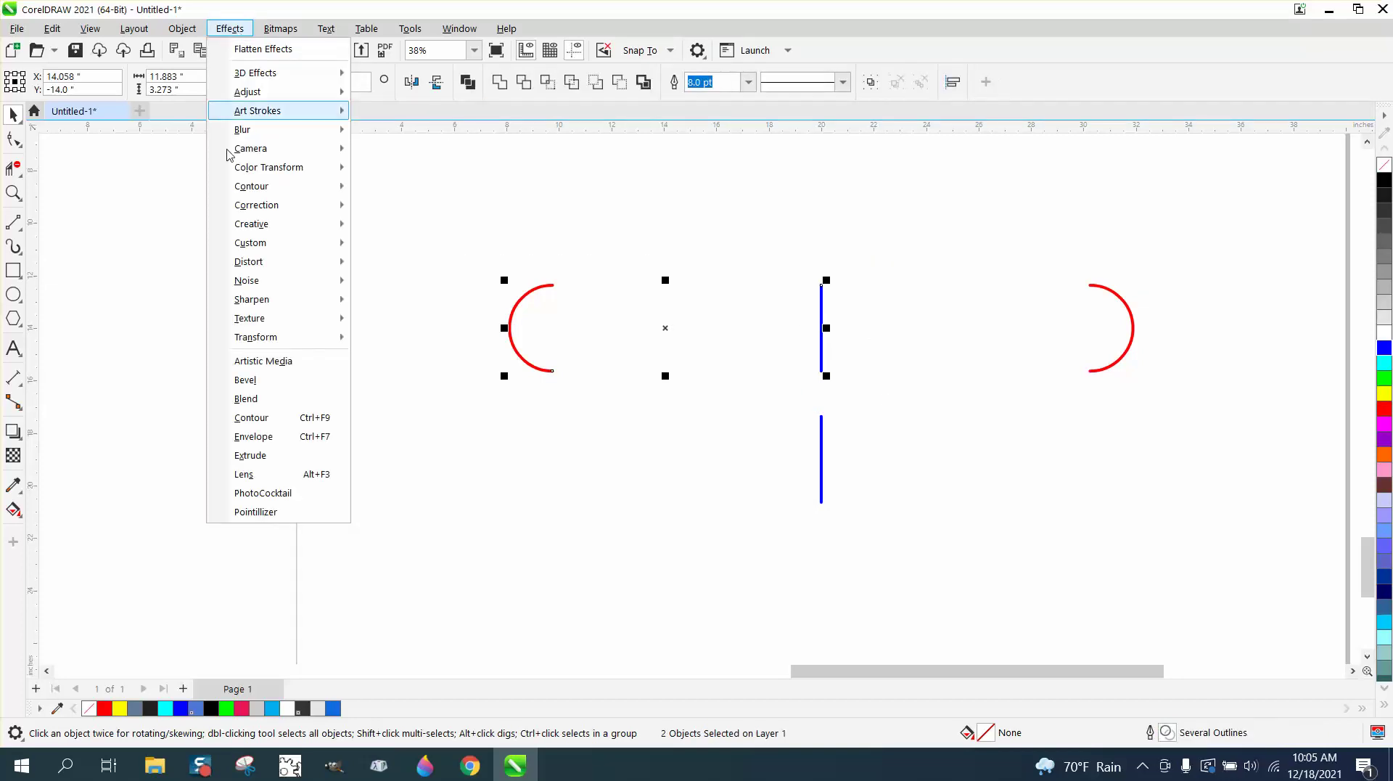
{"action": "left_click", "coordinate": [246, 398]}
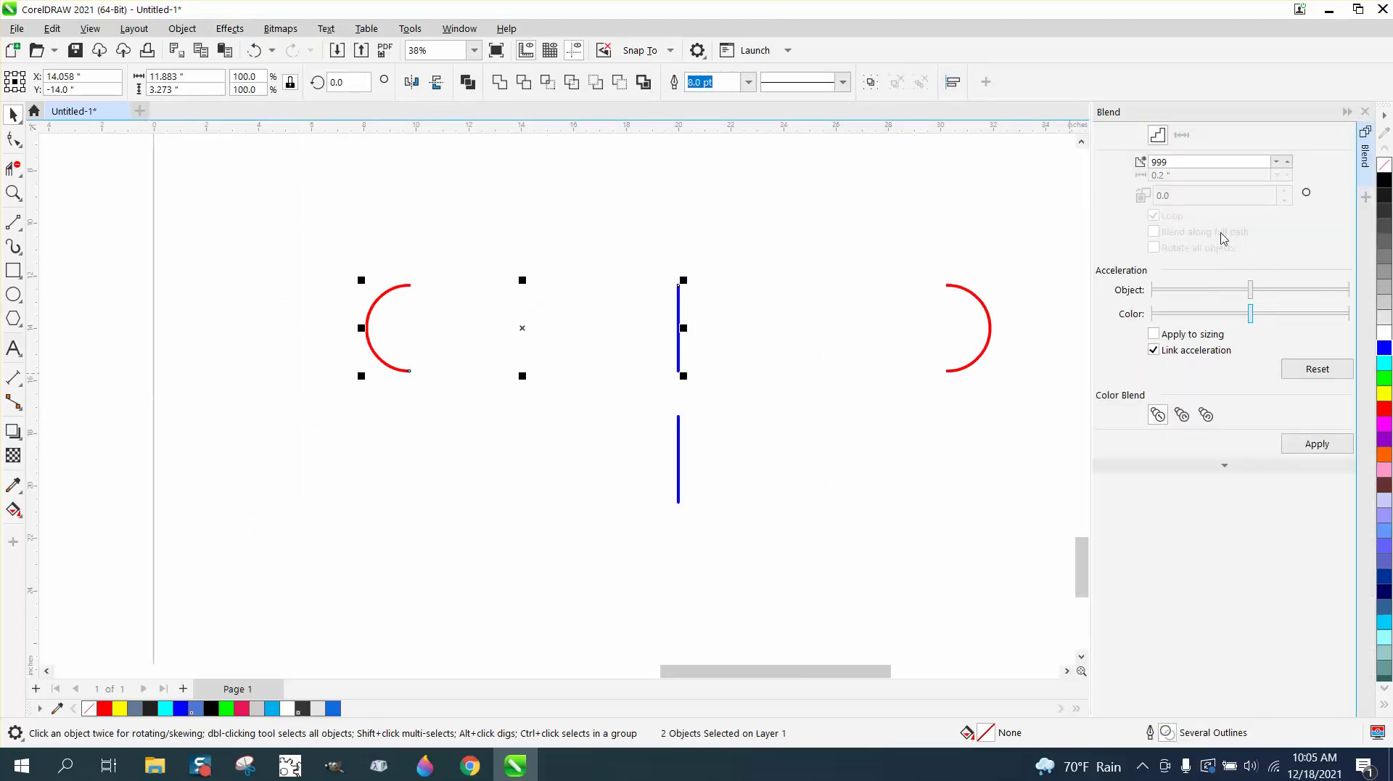
{"action": "left_click", "coordinate": [1317, 443]}
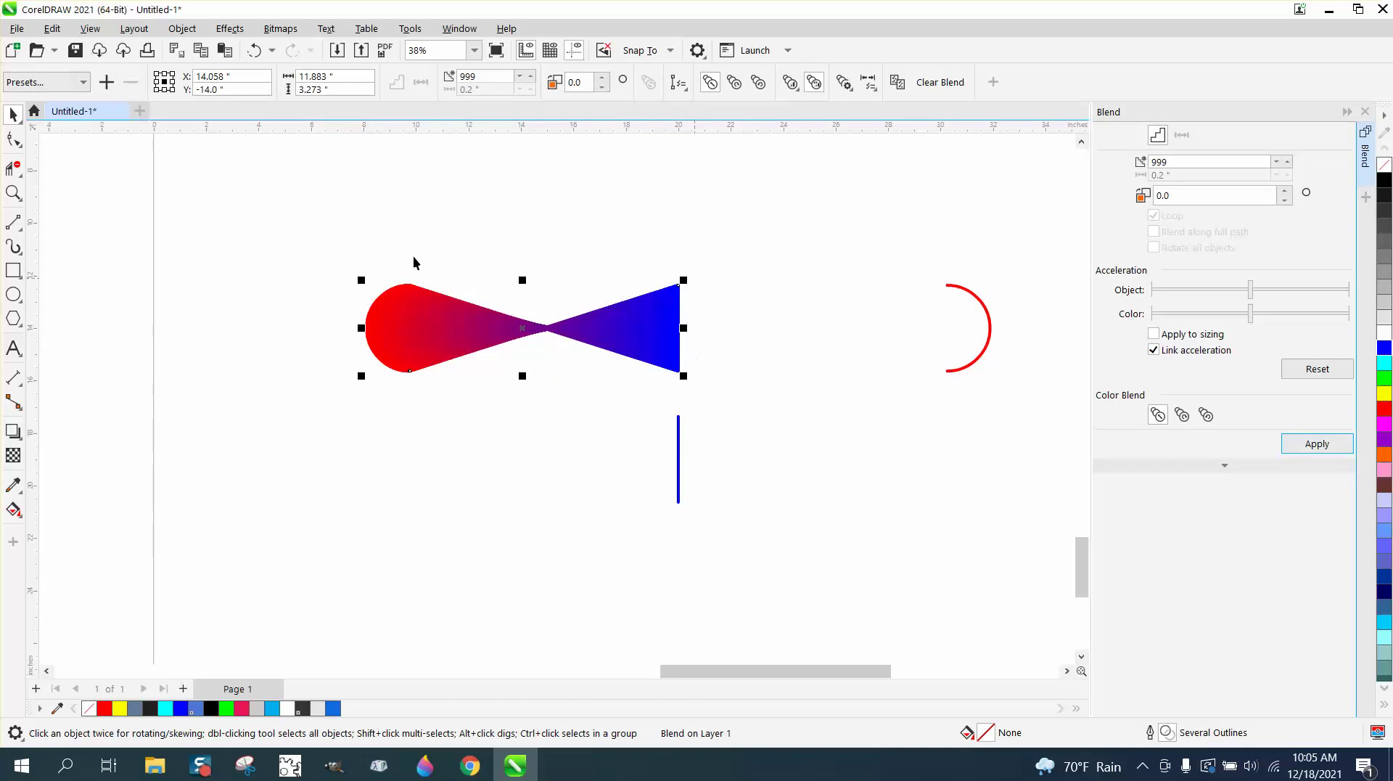
{"action": "left_click", "coordinate": [254, 50]}
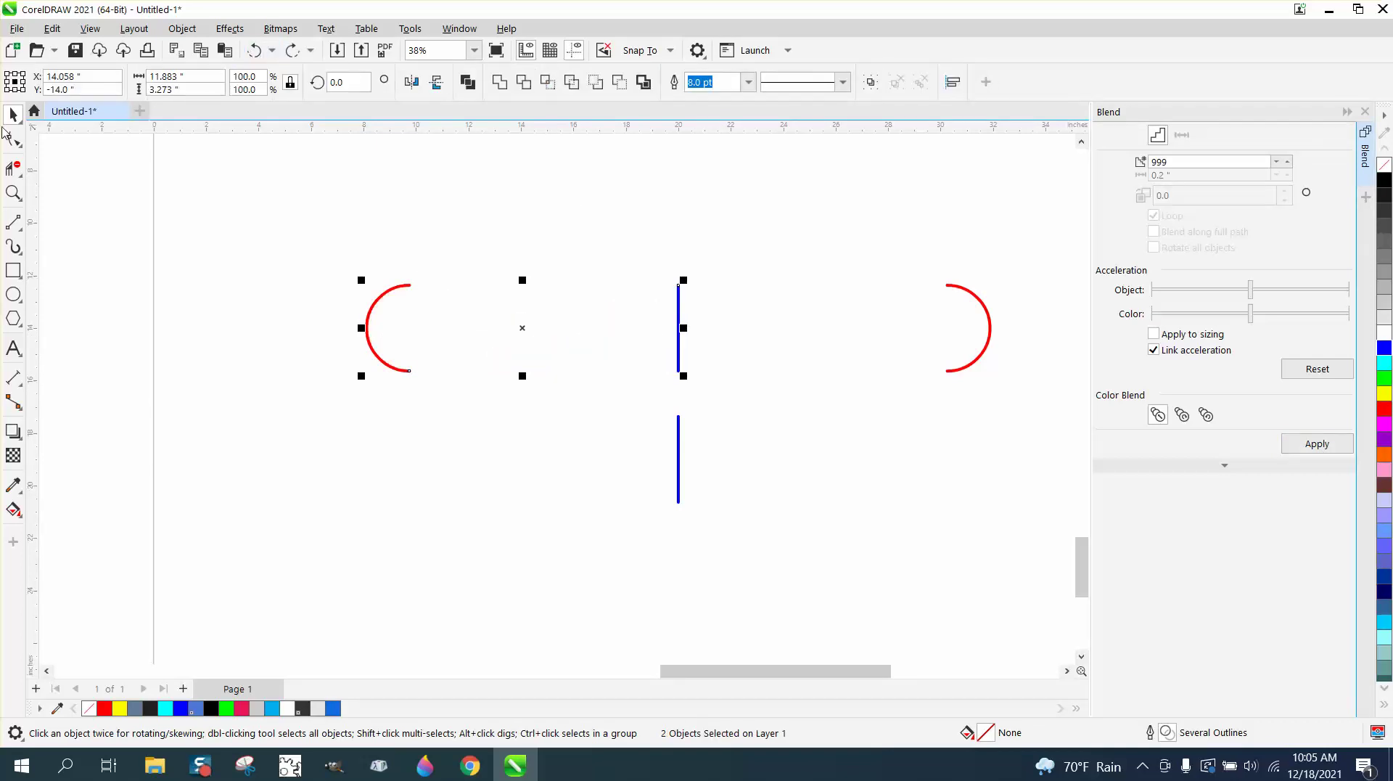
Reverse the subpath direction of the upper blue line
{"action": "left_click", "coordinate": [13, 137]}
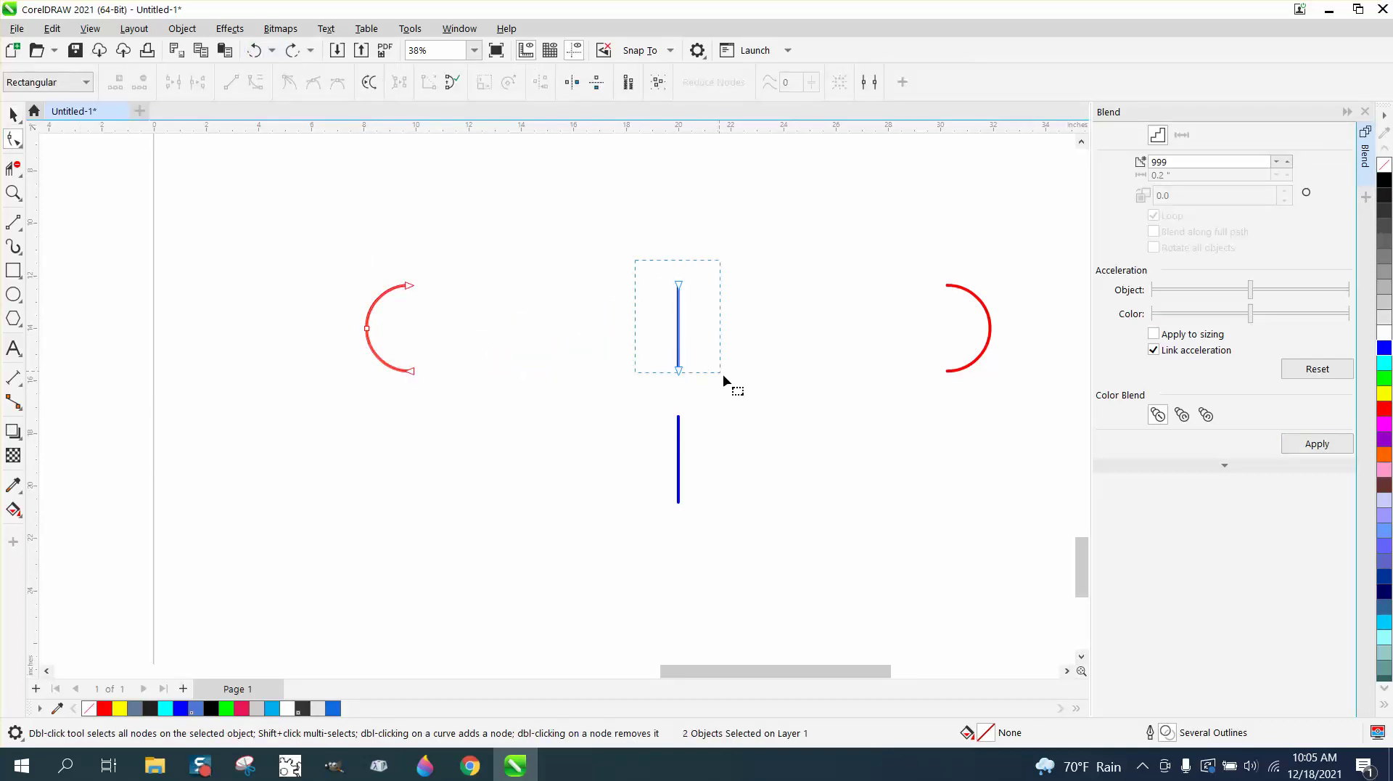
{"action": "left_click_drag", "start_coordinate": [723, 373], "coordinate": [723, 373]}
{"action": "right_click", "coordinate": [679, 372]}
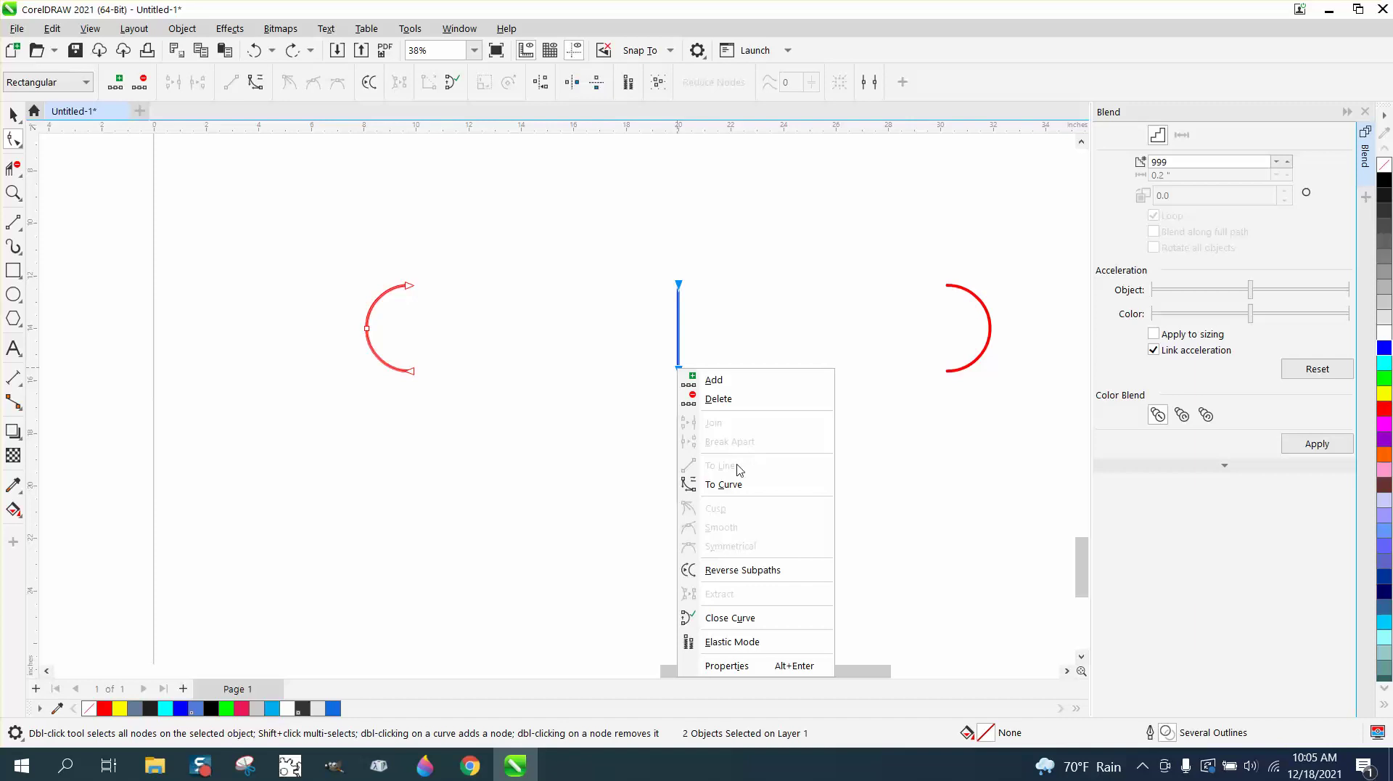
{"action": "left_click", "coordinate": [740, 569]}
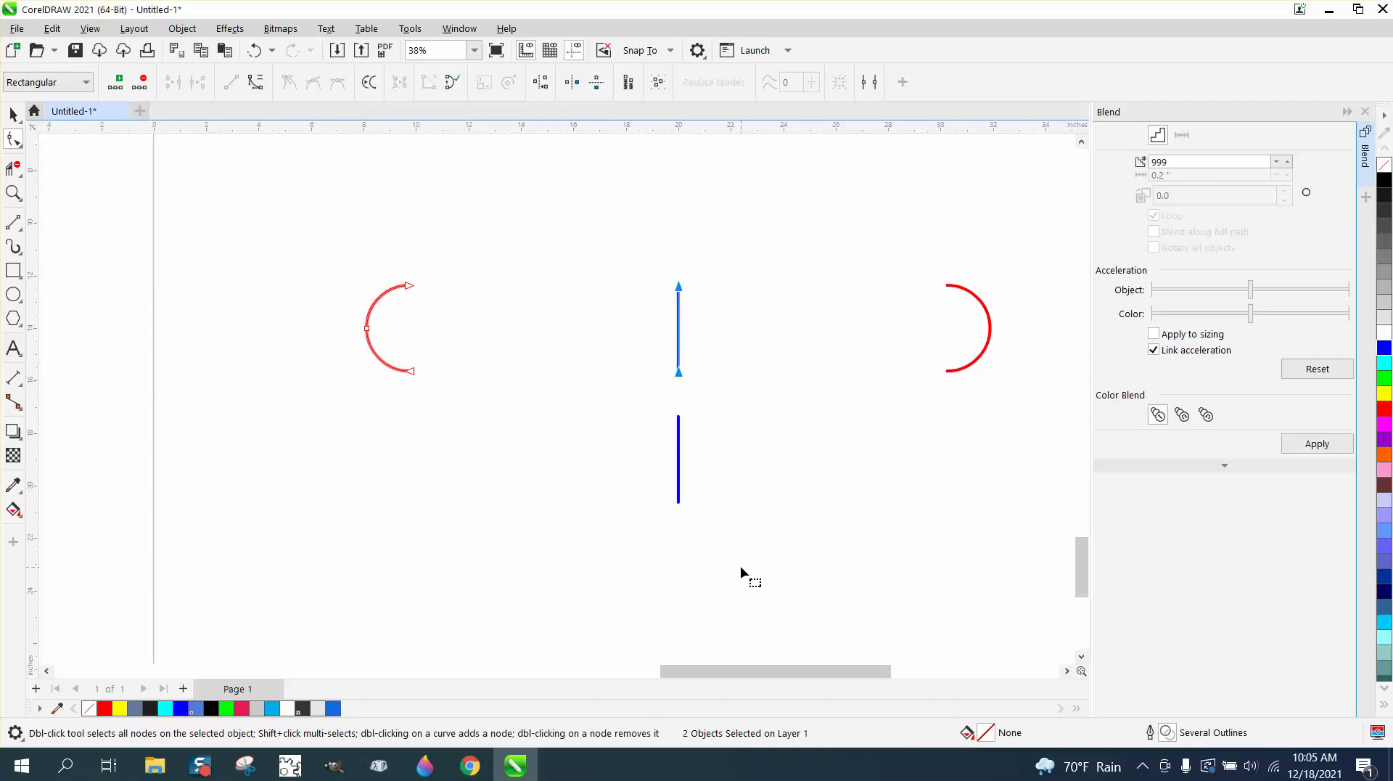
Blend the left red arc with the reversed blue line using 999 steps
{"action": "key", "text": "space"}
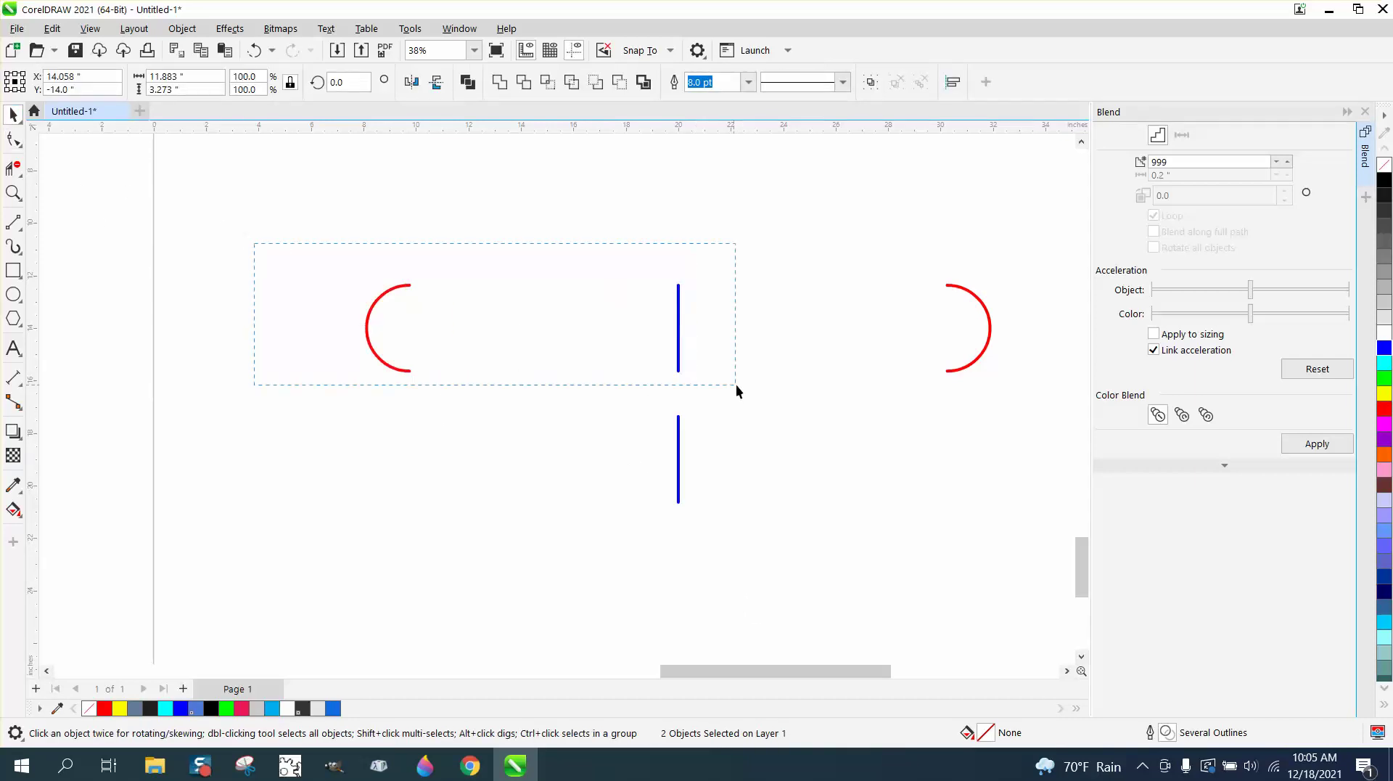
{"action": "left_click_drag", "start_coordinate": [736, 385], "coordinate": [736, 385]}
{"action": "left_click", "coordinate": [1317, 444]}
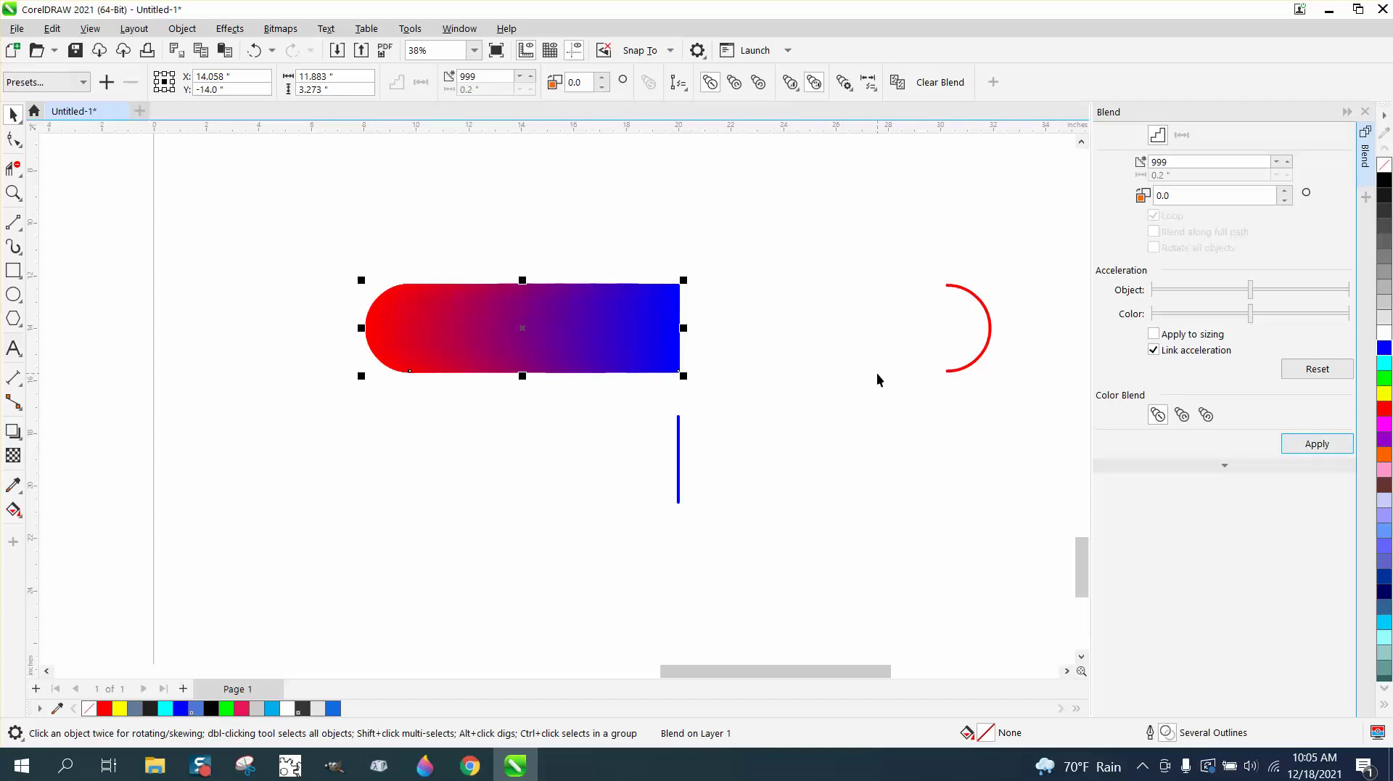
Delete the right arc and the spare blue line, and mirror a copy of the blend horizontally across its blue edge
{"action": "left_click", "coordinate": [984, 303]}
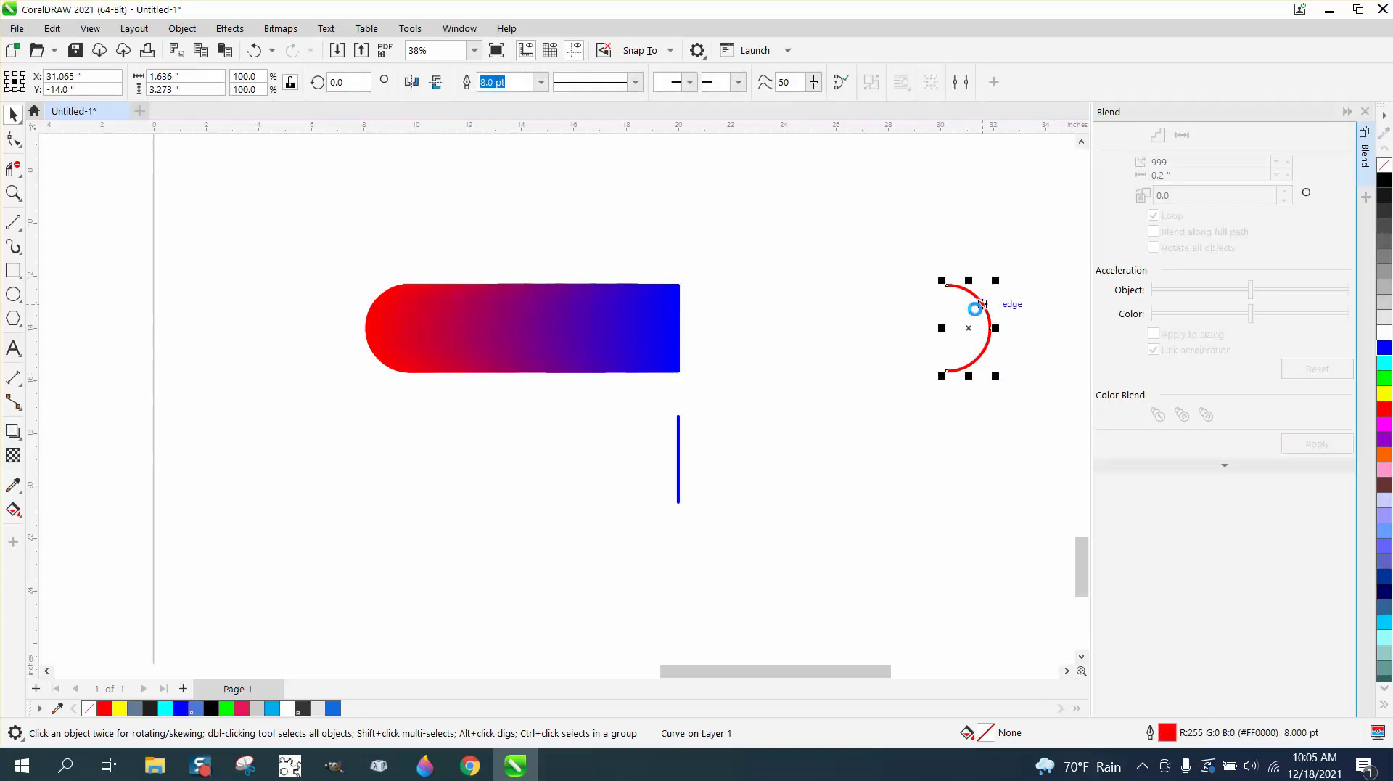
{"action": "key", "text": "Delete"}
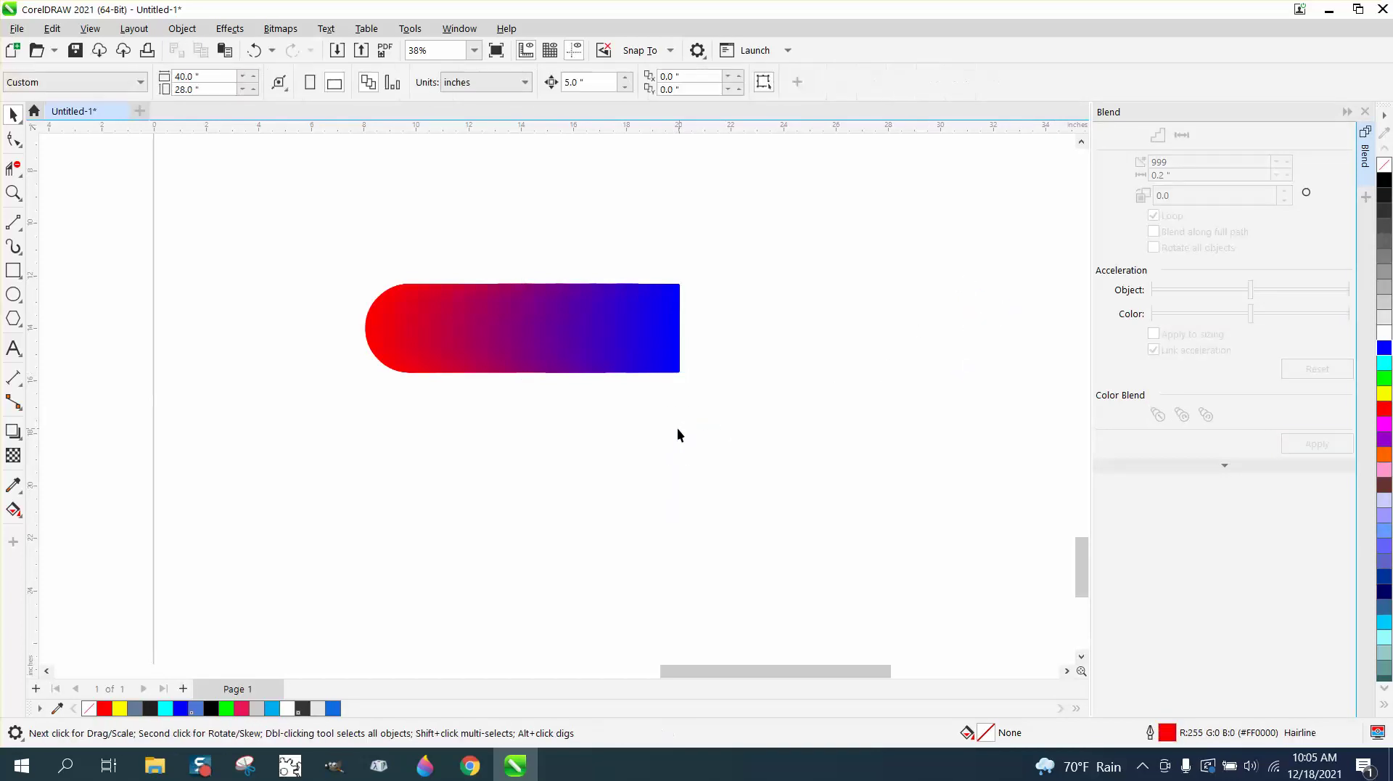
{"action": "left_click", "coordinate": [491, 351]}
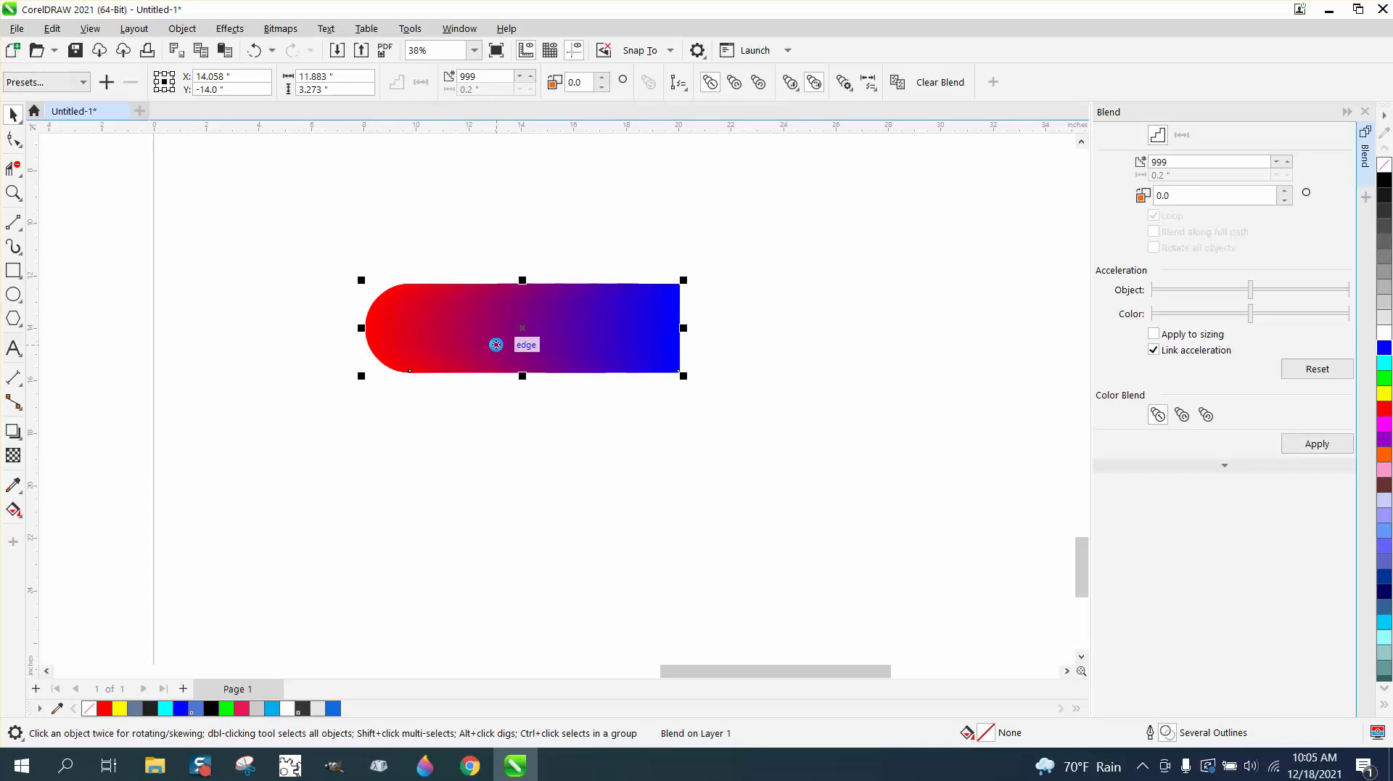
{"action": "left_click_drag", "start_coordinate": [366, 327], "coordinate": [762, 349]}
{"action": "scroll", "coordinate": [700, 485], "scroll_direction": "down", "scroll_amount": 1}
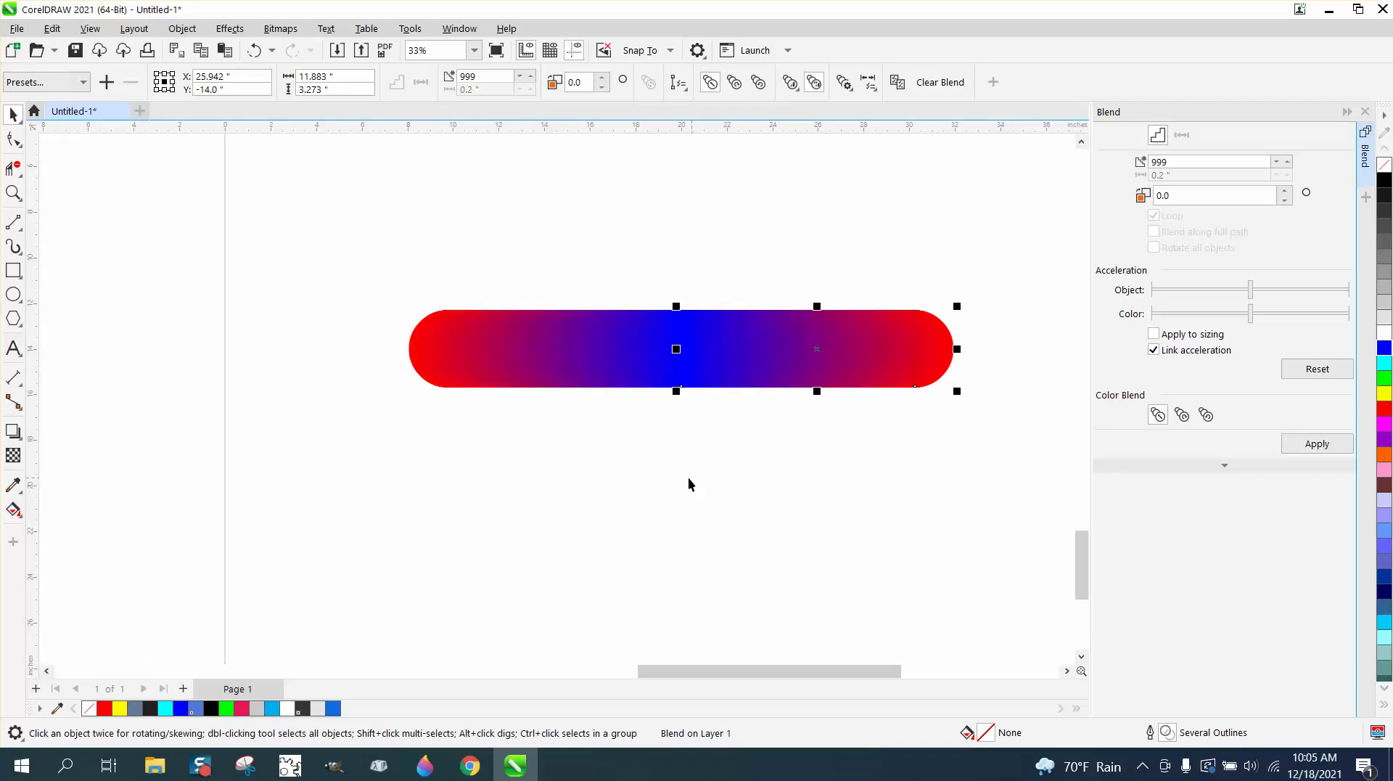
Group the two blended halves of the bar and rotate the group by 45 degrees
{"action": "left_click", "coordinate": [688, 479]}
{"action": "scroll", "coordinate": [653, 428], "scroll_direction": "down", "scroll_amount": 2}
{"action": "left_click_drag", "start_coordinate": [421, 282], "coordinate": [914, 481]}
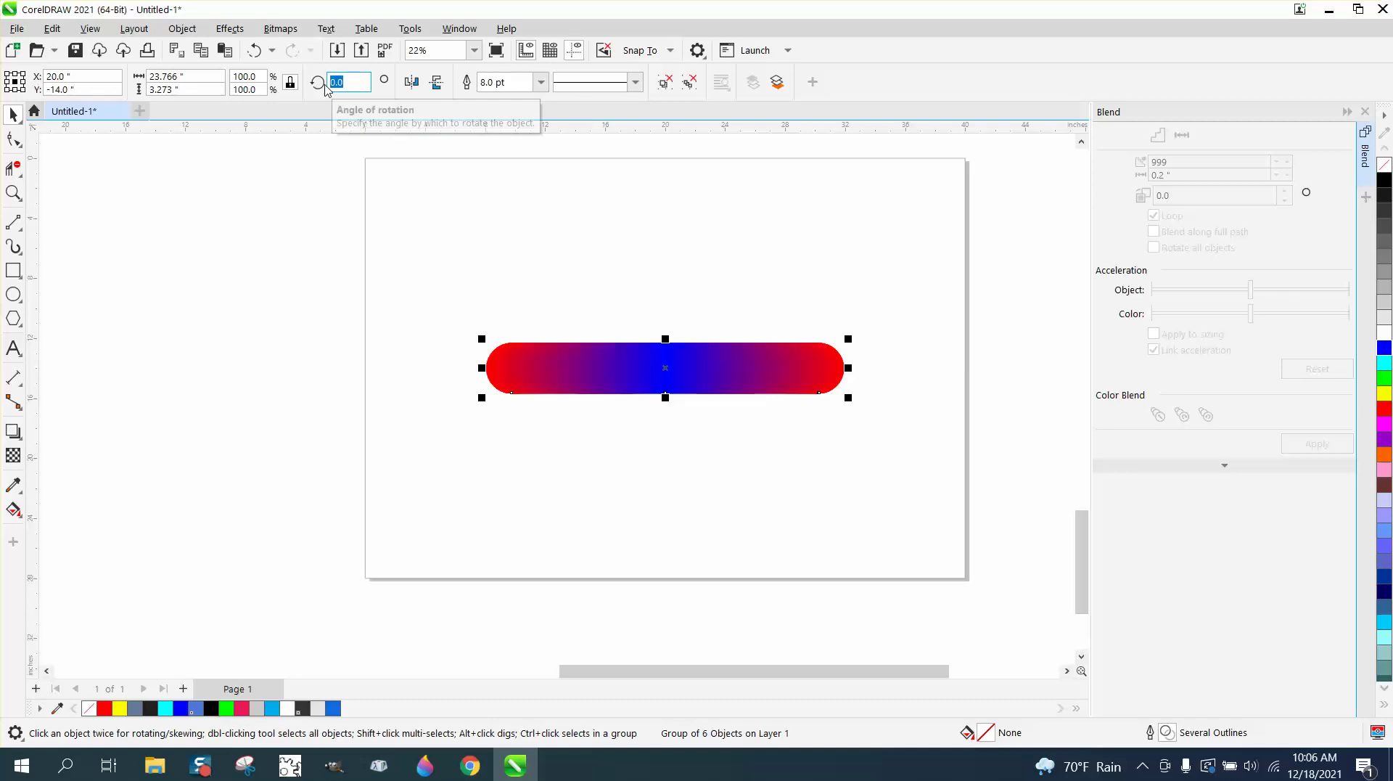
{"action": "type", "text": "45"}
{"action": "key", "text": "Return"}
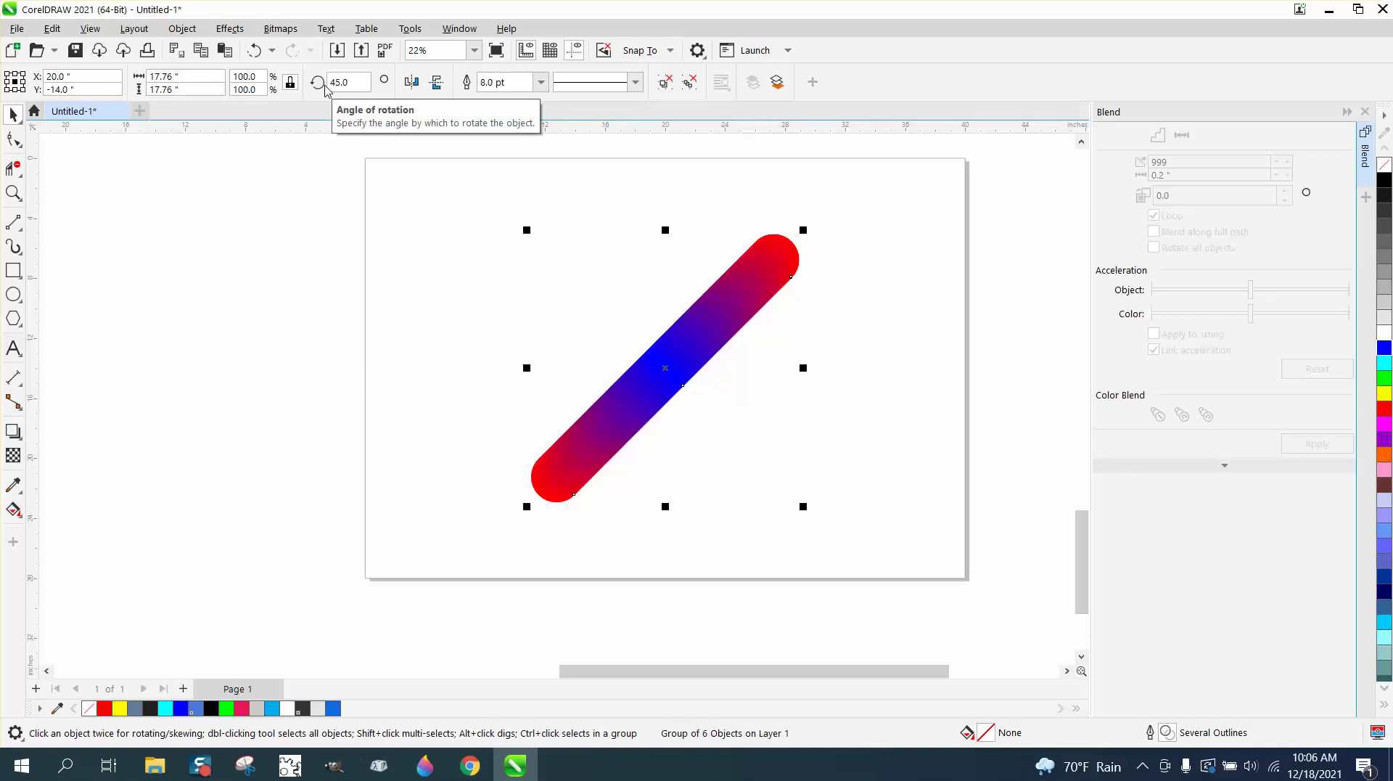
Duplicate the rotated bar in place and mirror the copy horizontally to form an X
{"action": "left_click", "coordinate": [412, 83]}
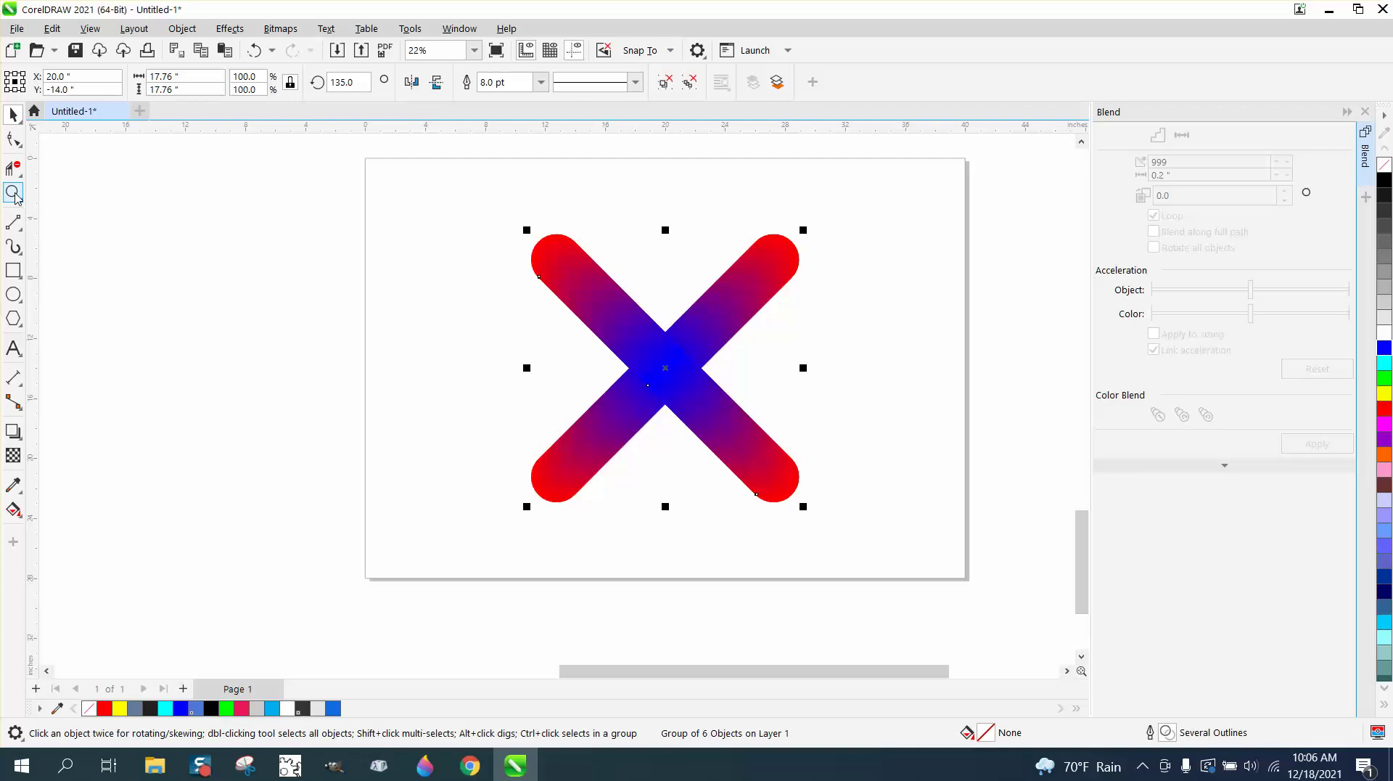
{"action": "left_click", "coordinate": [13, 193]}
{"action": "left_click_drag", "start_coordinate": [494, 208], "coordinate": [921, 563]}
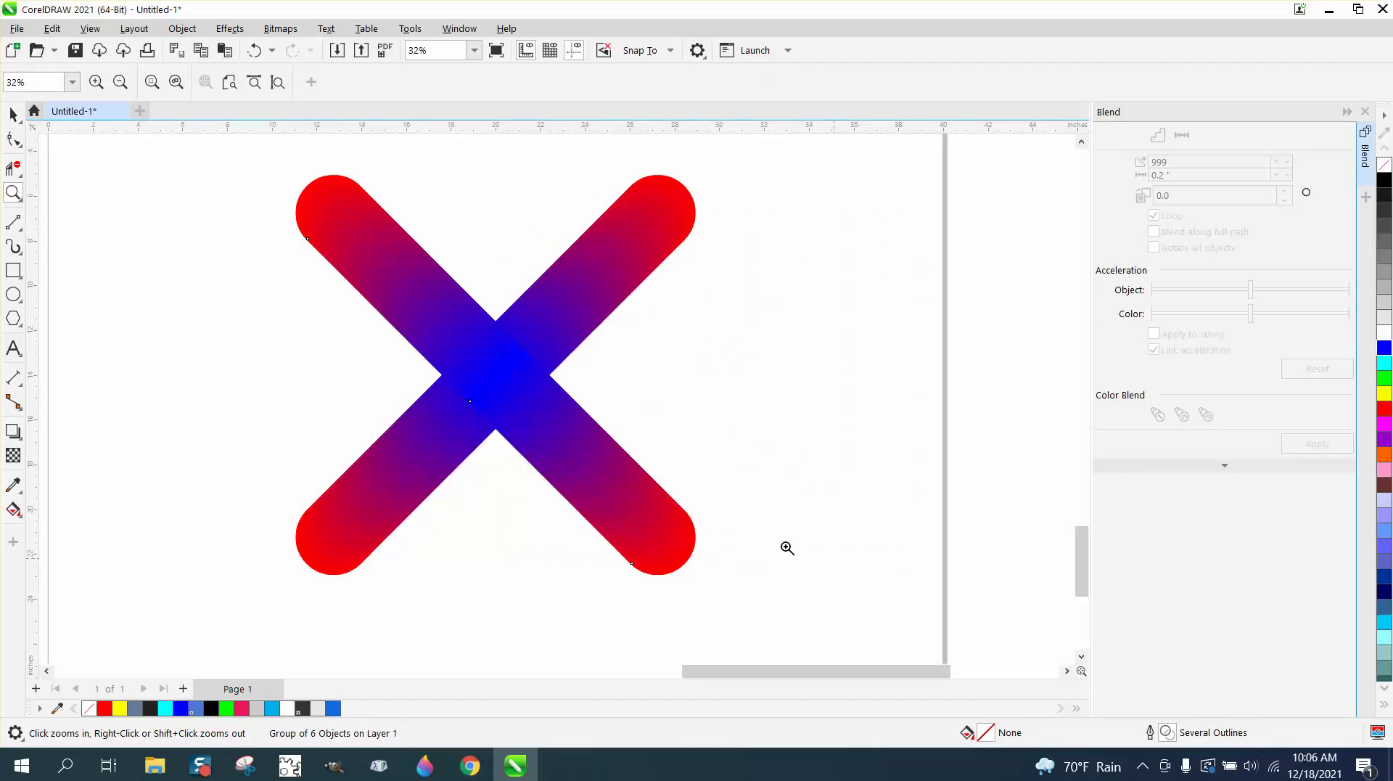
{"action": "left_click", "coordinate": [13, 114]}
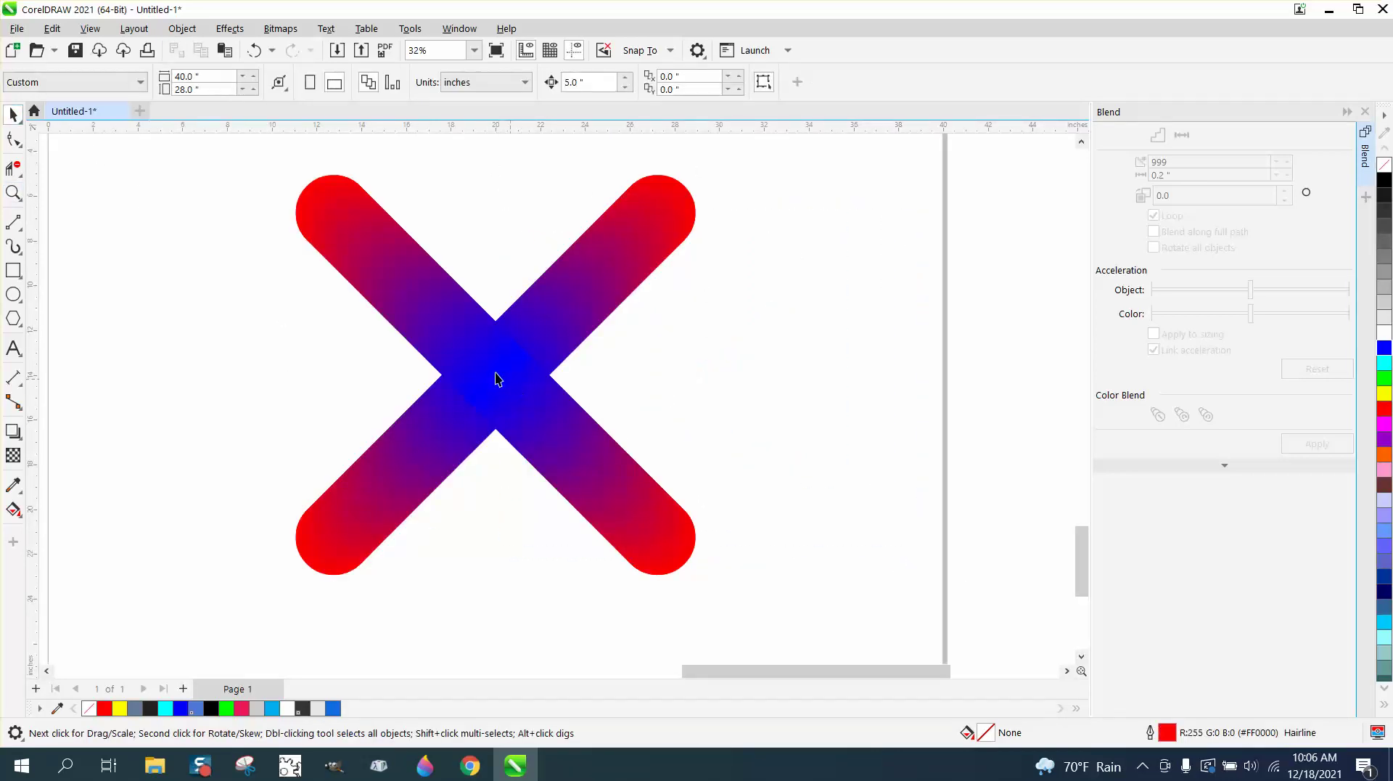
Compare the new X with the original gradient shapes above the page and examine its colour transitions up close
{"action": "scroll", "coordinate": [496, 379], "scroll_direction": "down", "scroll_amount": 10}
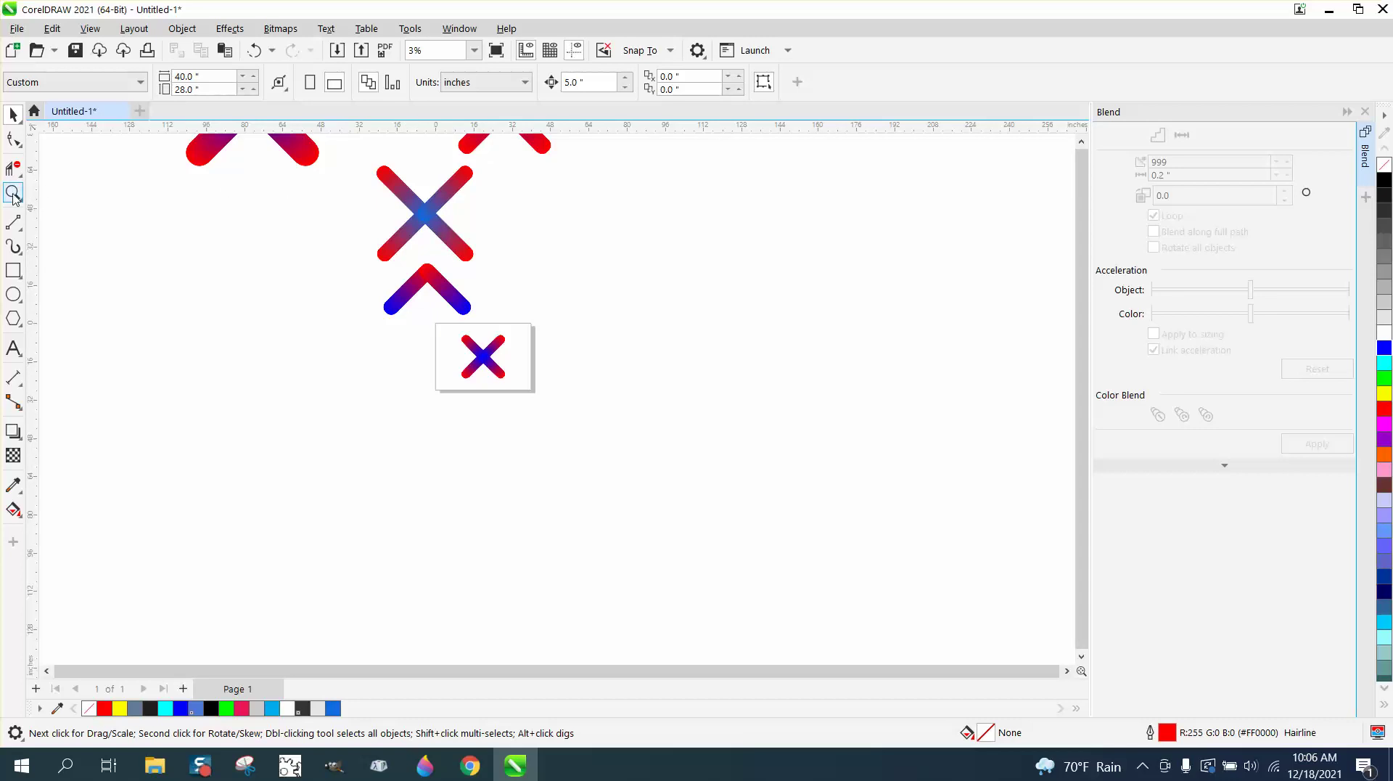
{"action": "left_click", "coordinate": [13, 193]}
{"action": "left_click_drag", "start_coordinate": [445, 191], "coordinate": [520, 255]}
{"action": "scroll", "coordinate": [525, 256], "scroll_direction": "down", "scroll_amount": 4}
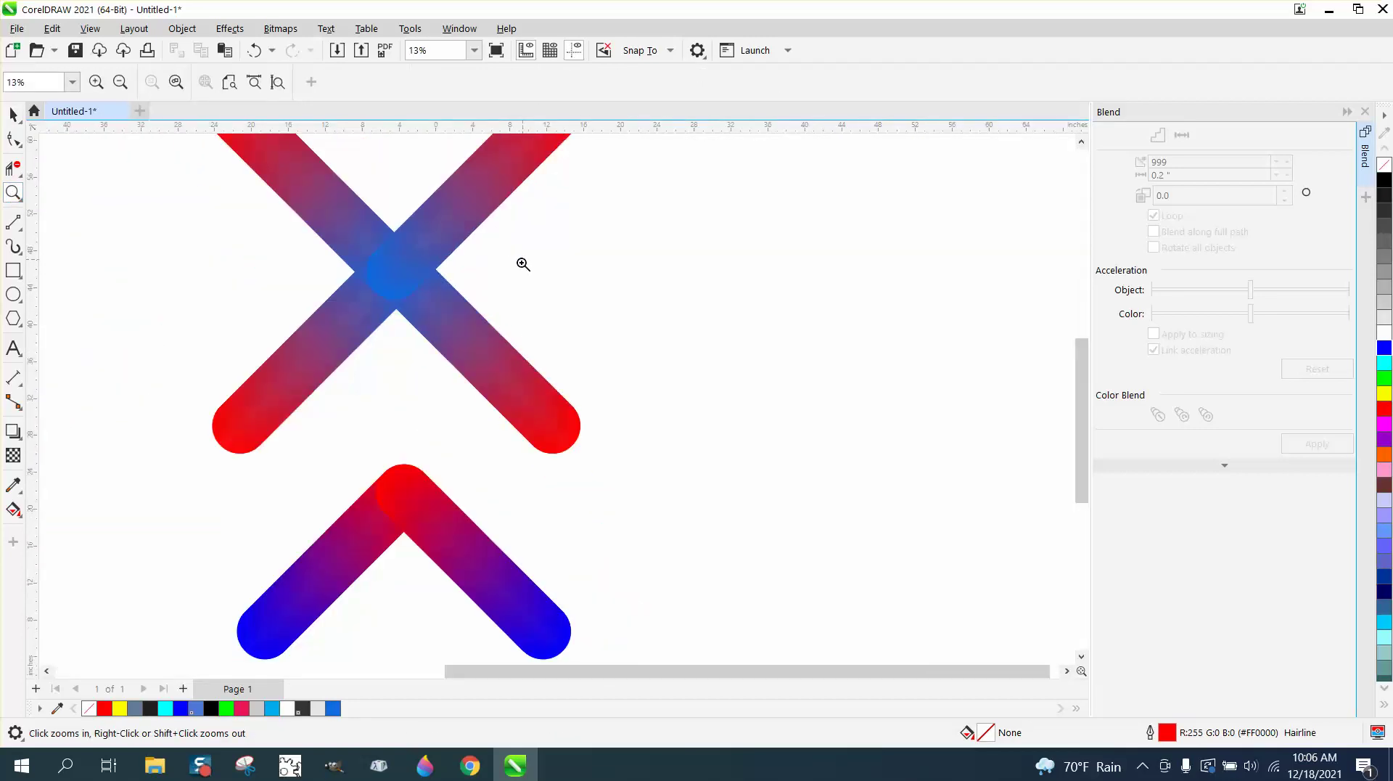
{"action": "left_click_drag", "start_coordinate": [555, 487], "coordinate": [653, 566]}
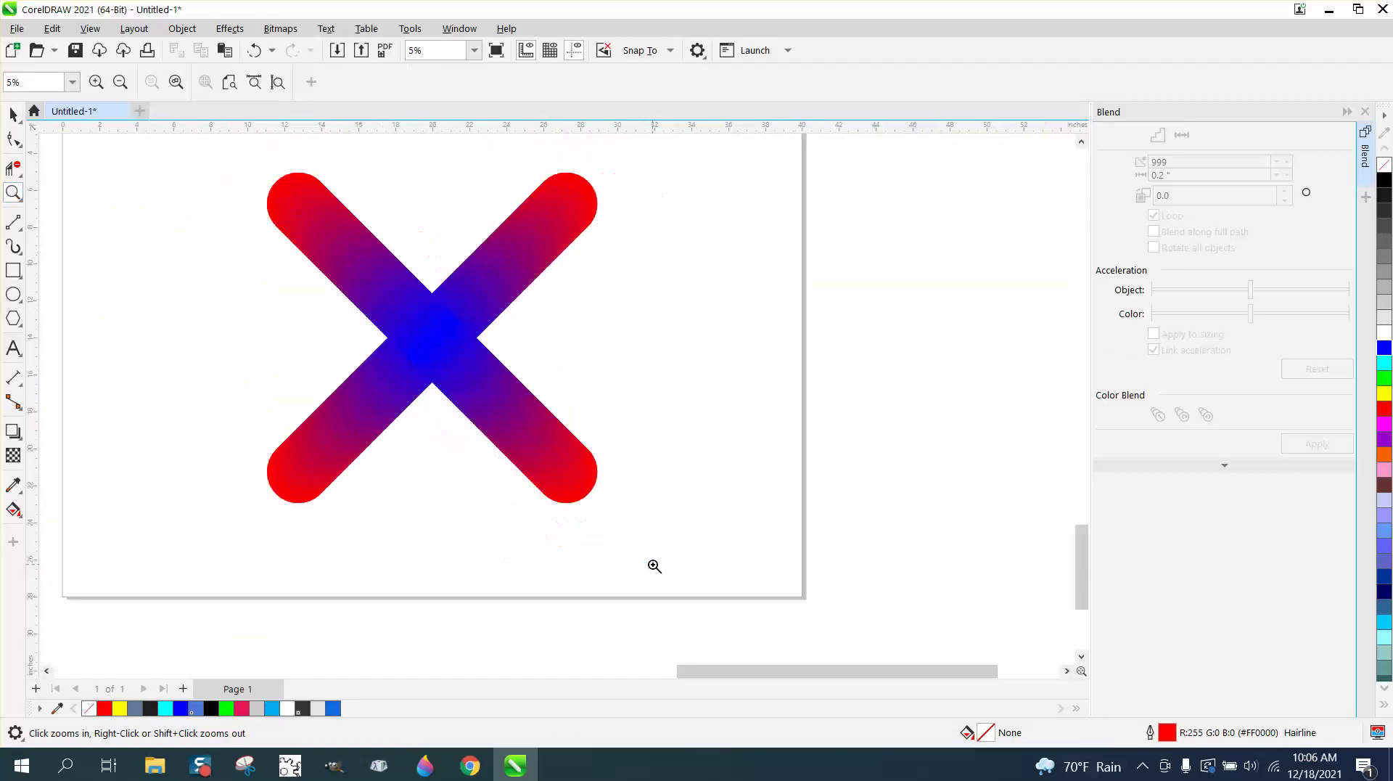
{"action": "left_click", "coordinate": [13, 115]}
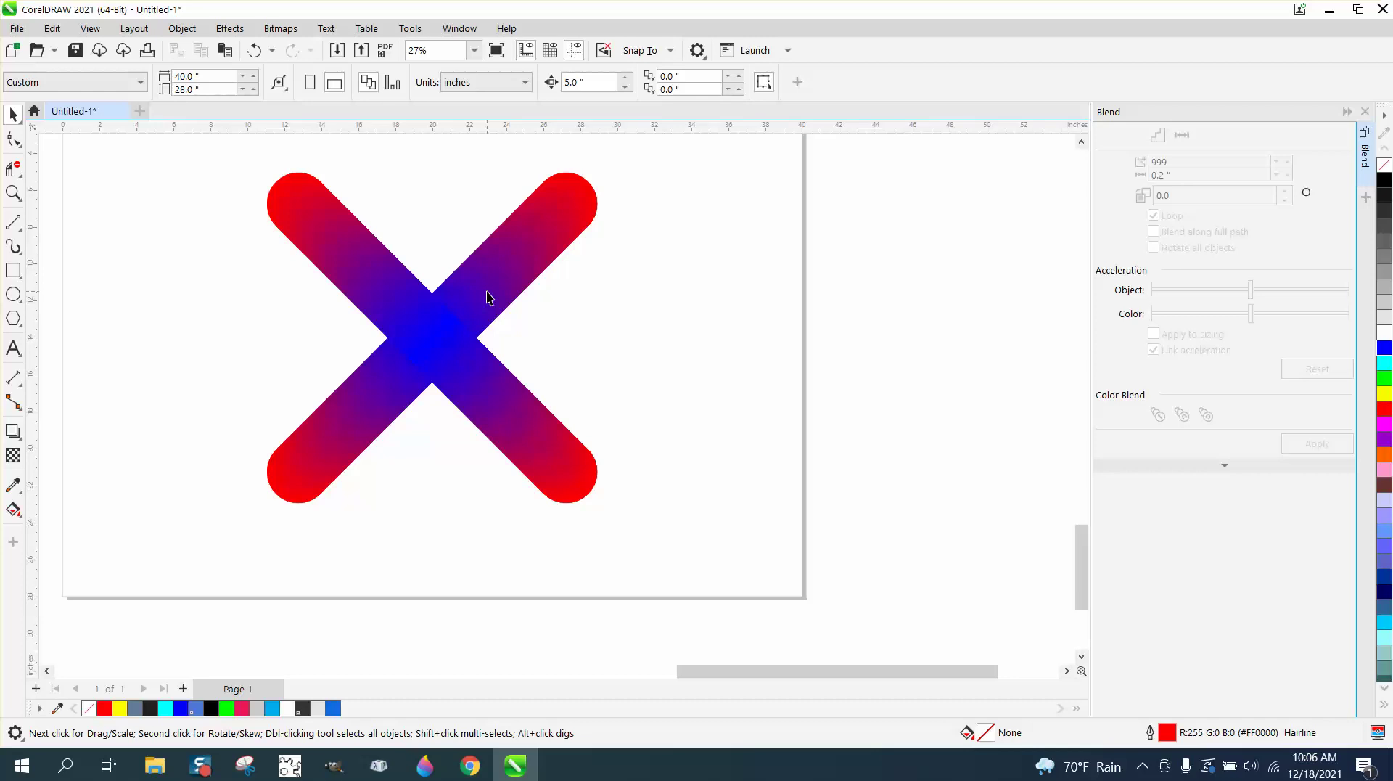
{"action": "scroll", "coordinate": [487, 304], "scroll_direction": "down", "scroll_amount": 1}
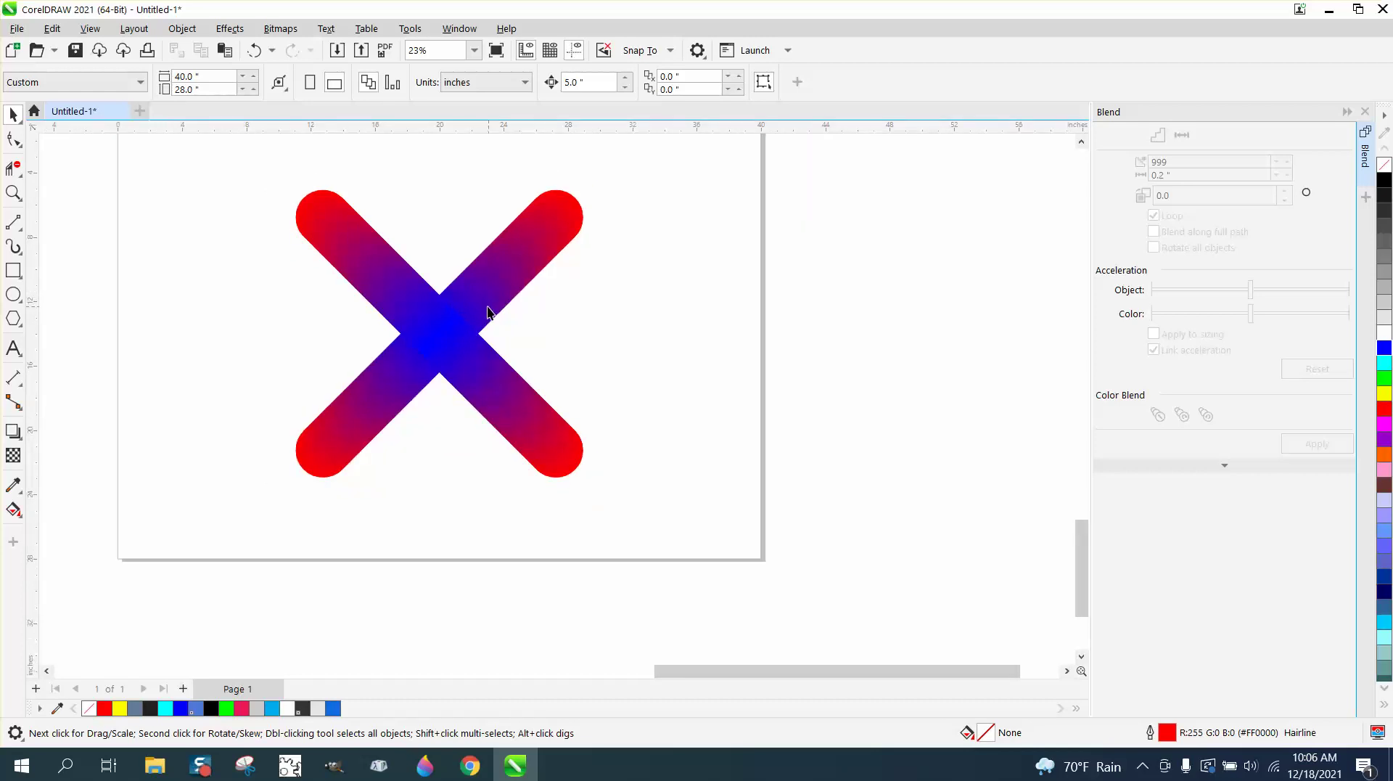
{"action": "left_click", "coordinate": [13, 192]}
{"action": "left_click_drag", "start_coordinate": [253, 175], "coordinate": [691, 497]}
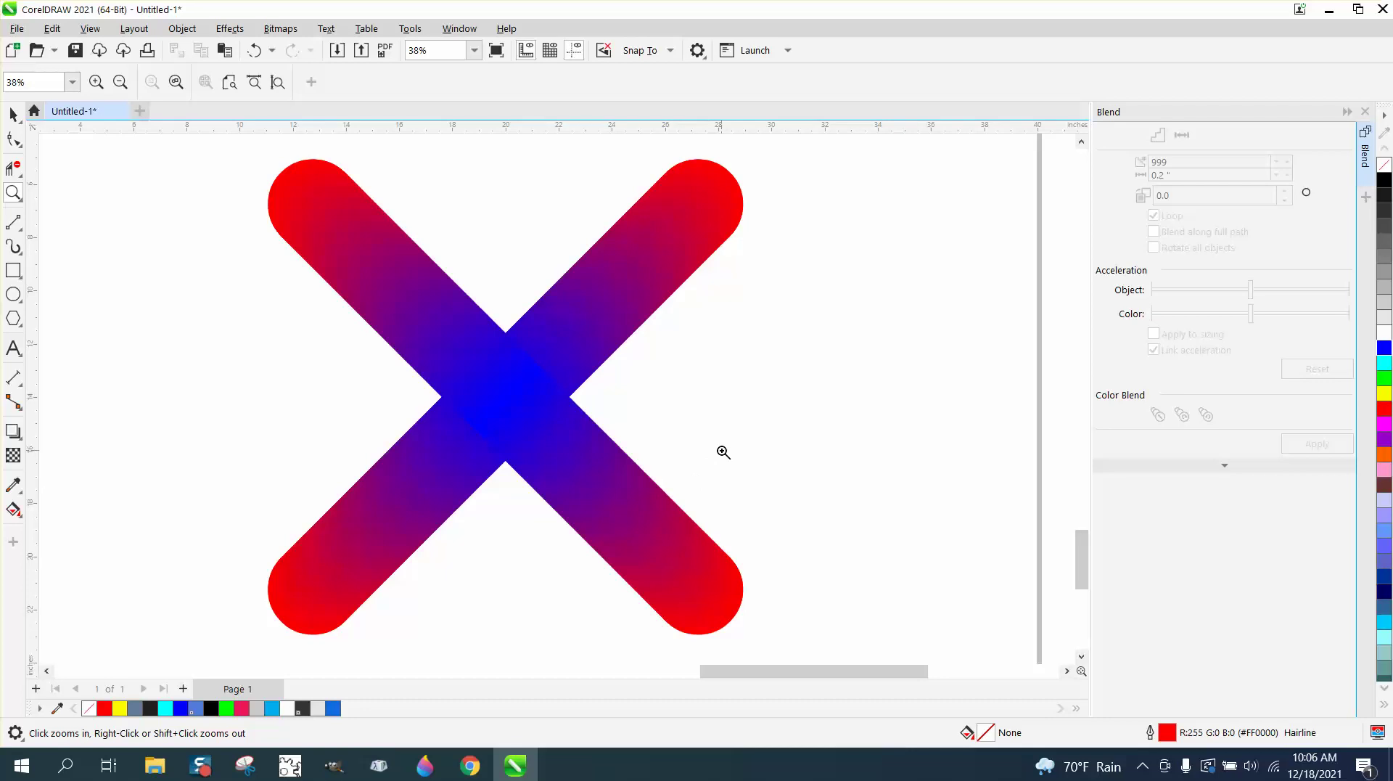